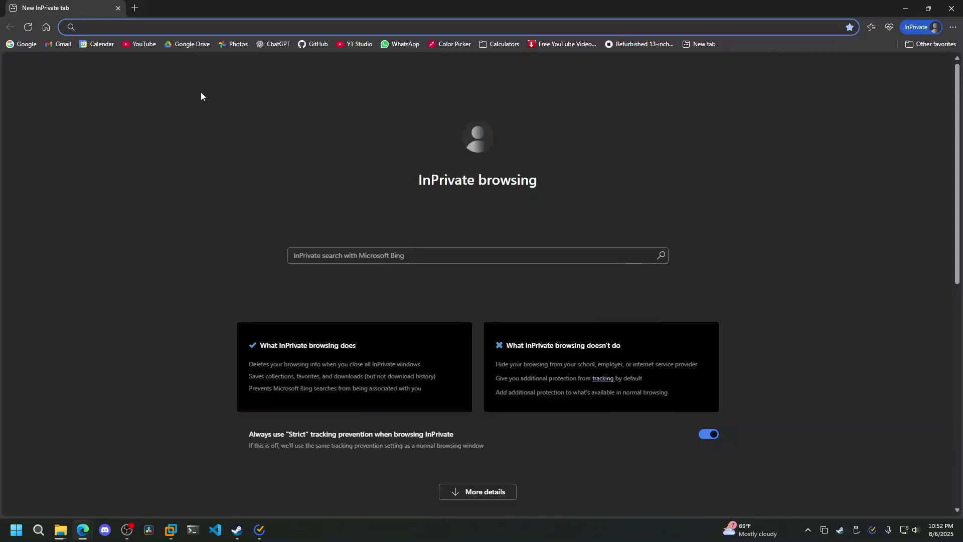
Step: Load uupdump.net in Edge's address bar
type("uupdu")
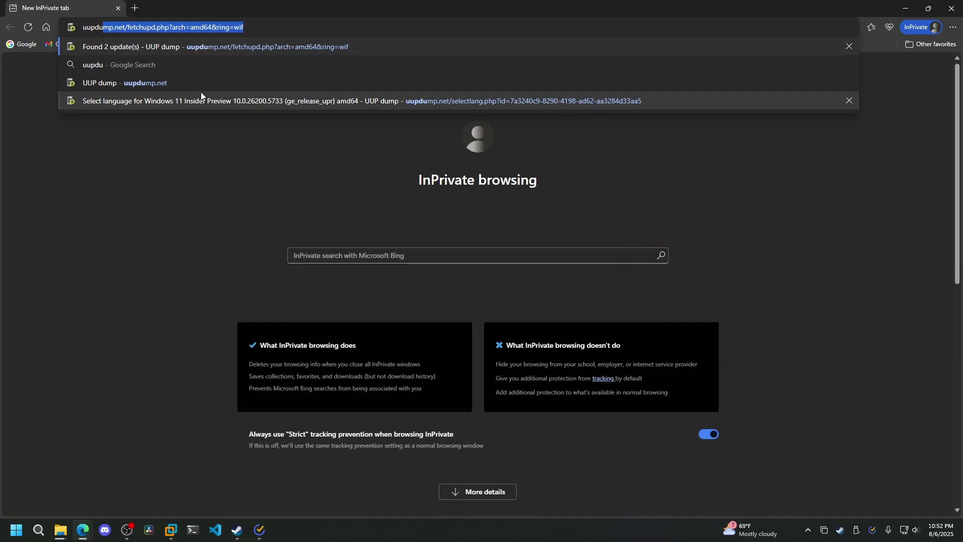
type("mp.net")
key("Return")
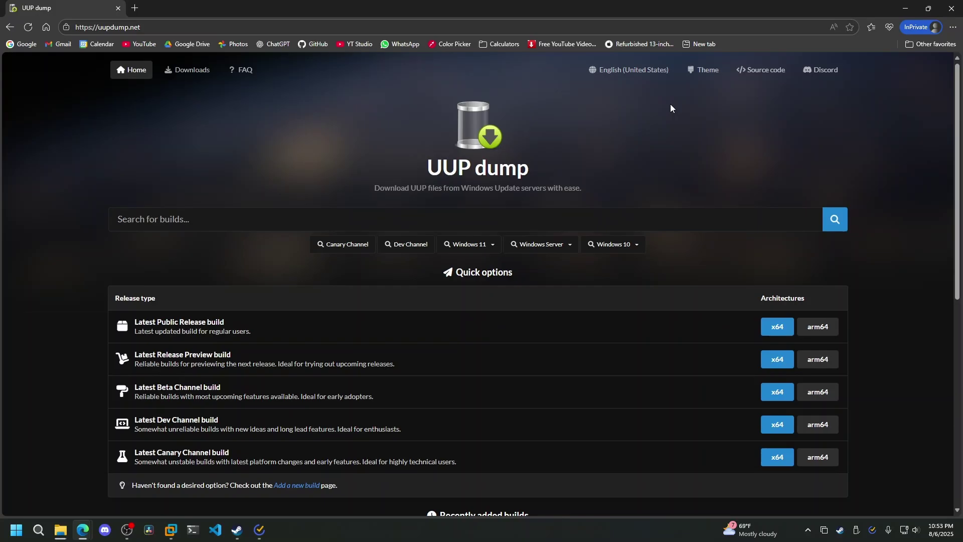
Step: Select the Dev Channel x64 build 26200.5733 with English (United States) as language
left_click(778, 425)
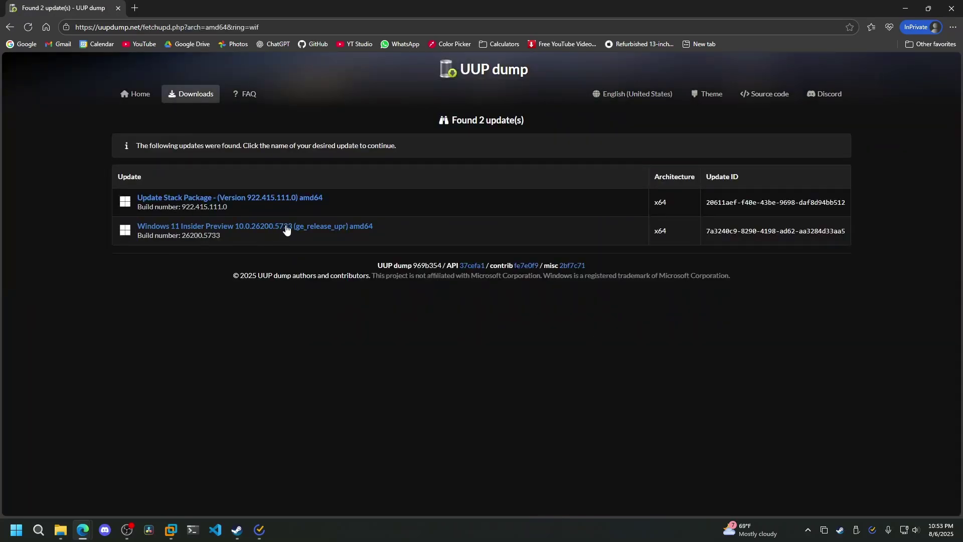
left_click(254, 230)
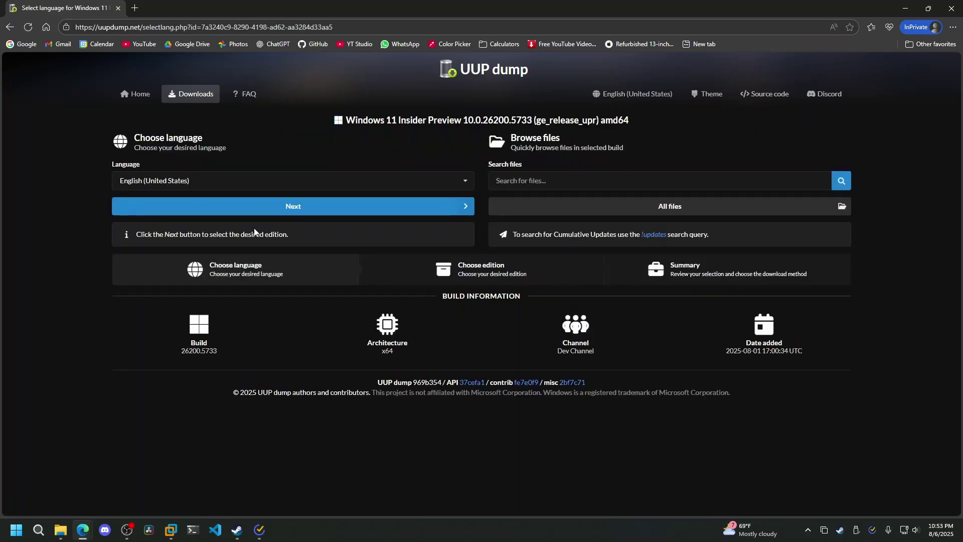
left_click(285, 208)
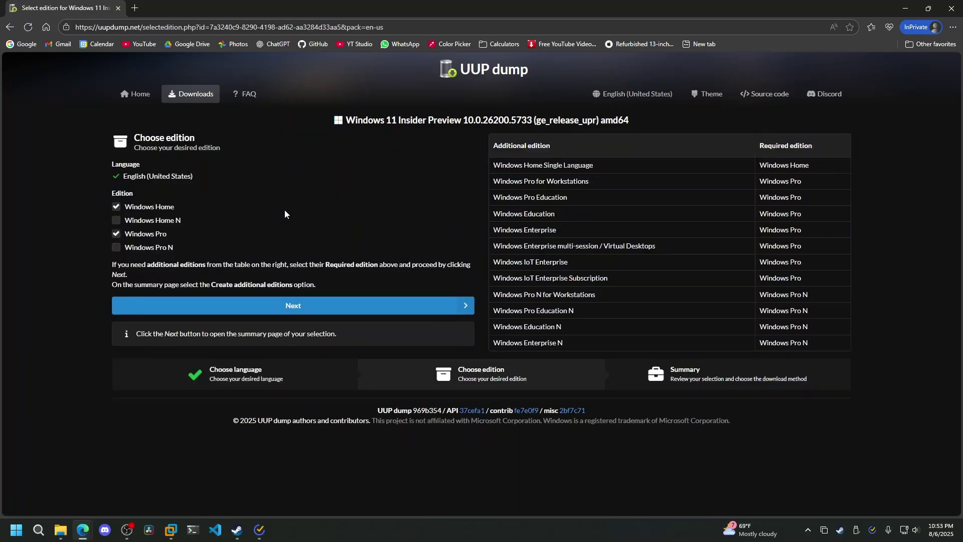
Step: Keep only Windows Pro, then create and save the conversion download package
left_click(116, 206)
left_click(195, 304)
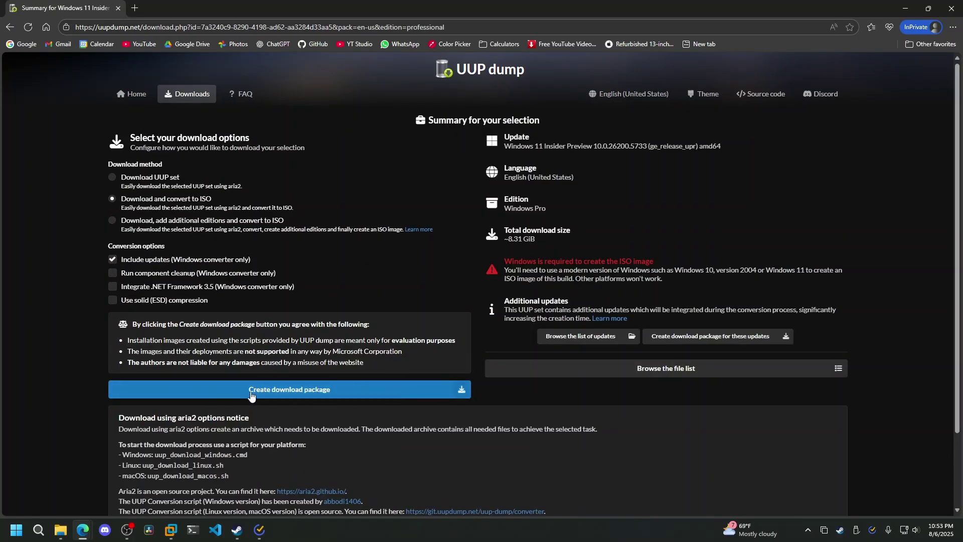
left_click(269, 397)
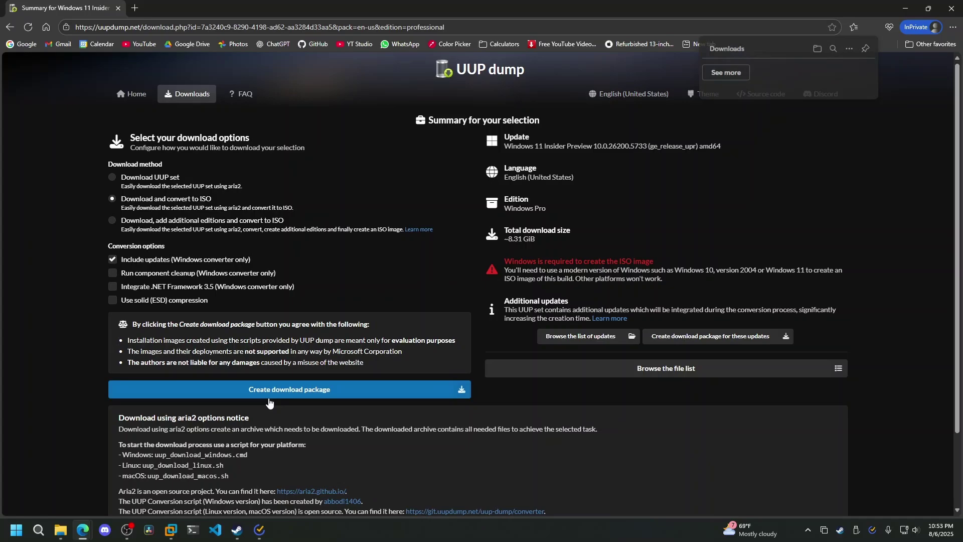
left_click(802, 88)
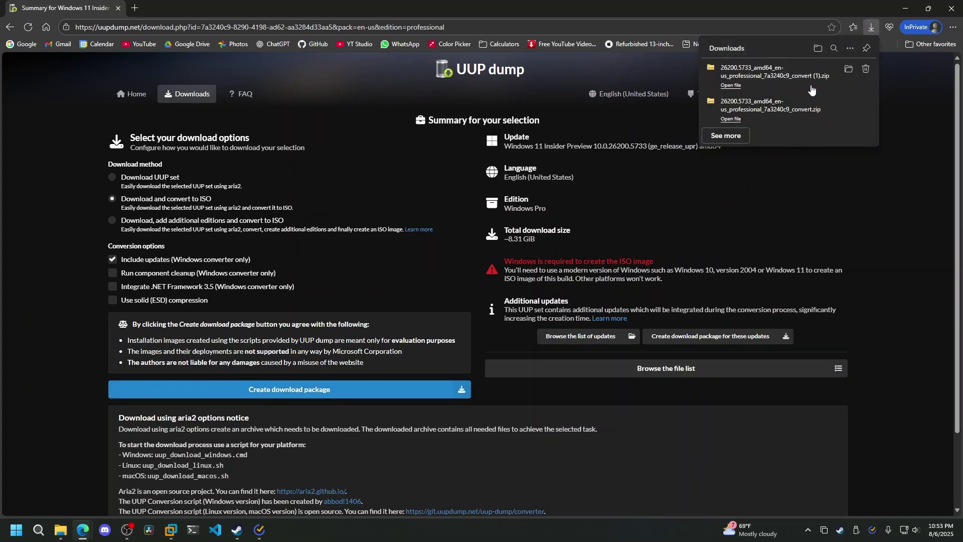
Step: Extract all files from the downloaded zip package
left_click(731, 85)
left_click(404, 126)
key("Return")
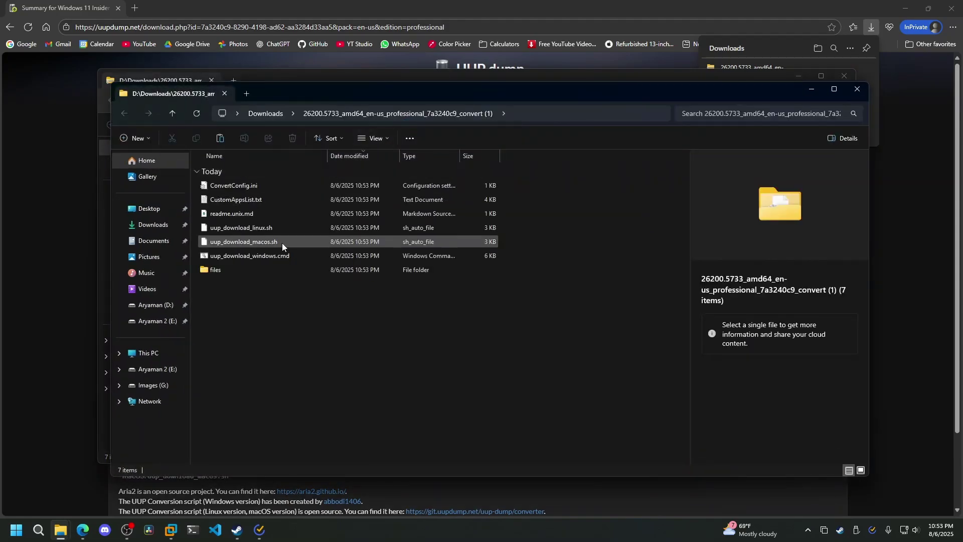
Step: Run uup_download_windows.cmd as administrator
left_click(251, 256)
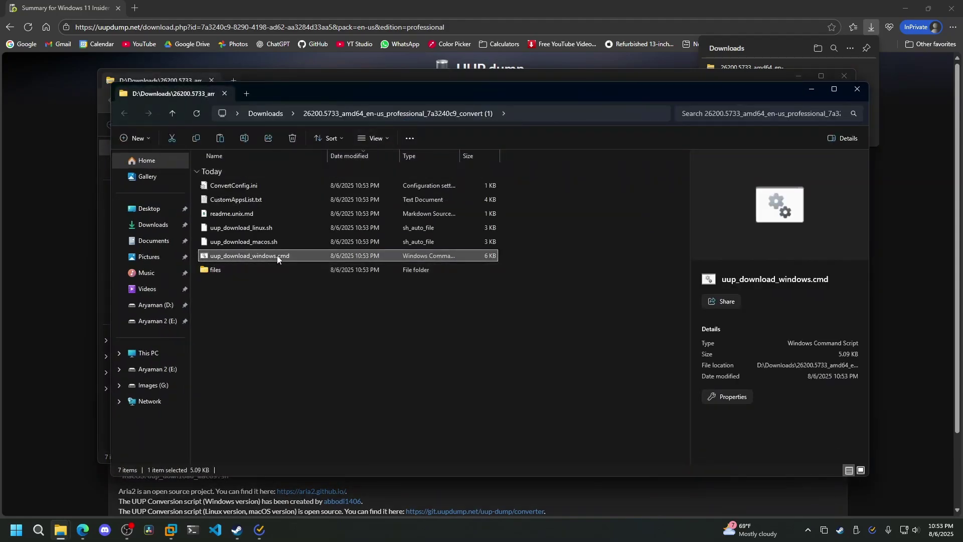
right_click(303, 285)
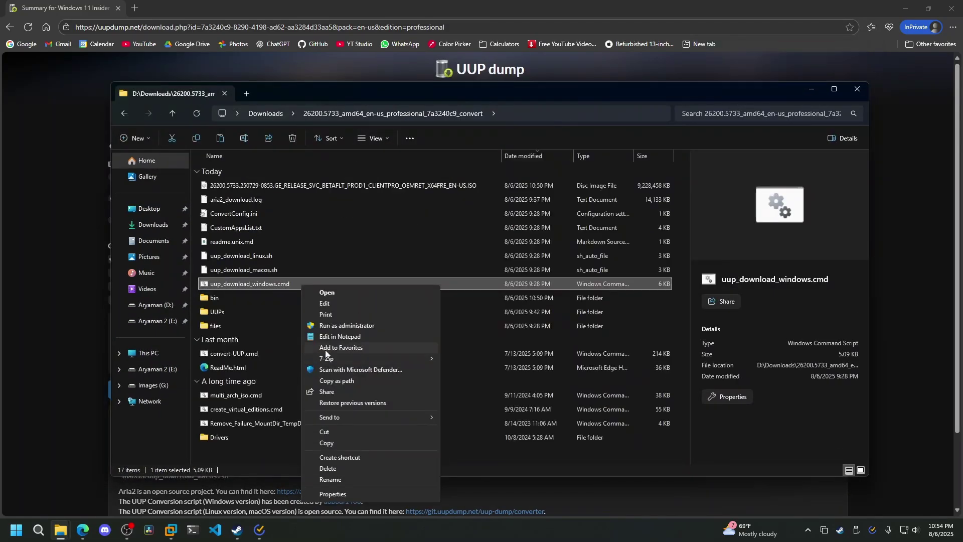
left_click(353, 324)
Step: Answer R to run get_aria2.ps1 once, then exit the finished console with 0
left_click_drag(186, 180, 212, 180)
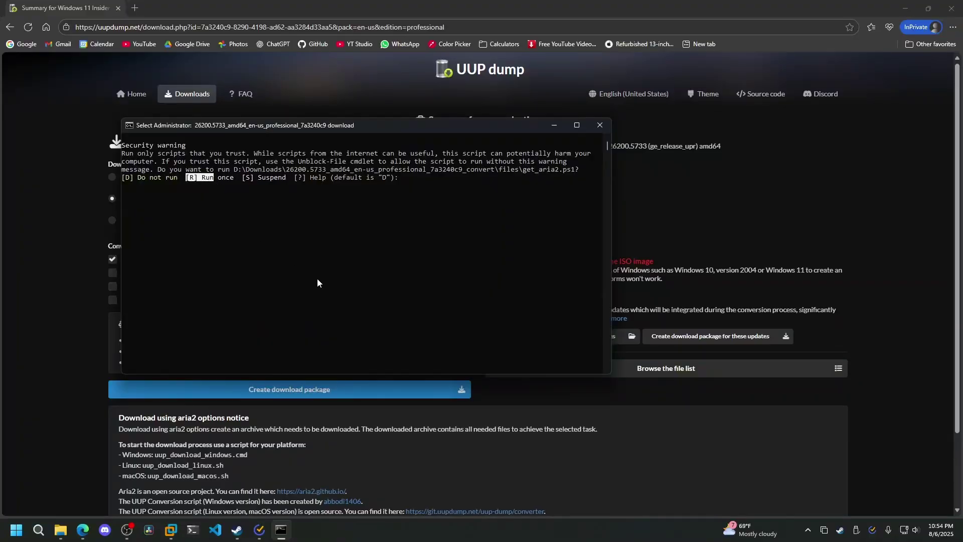
type("R")
key("Return")
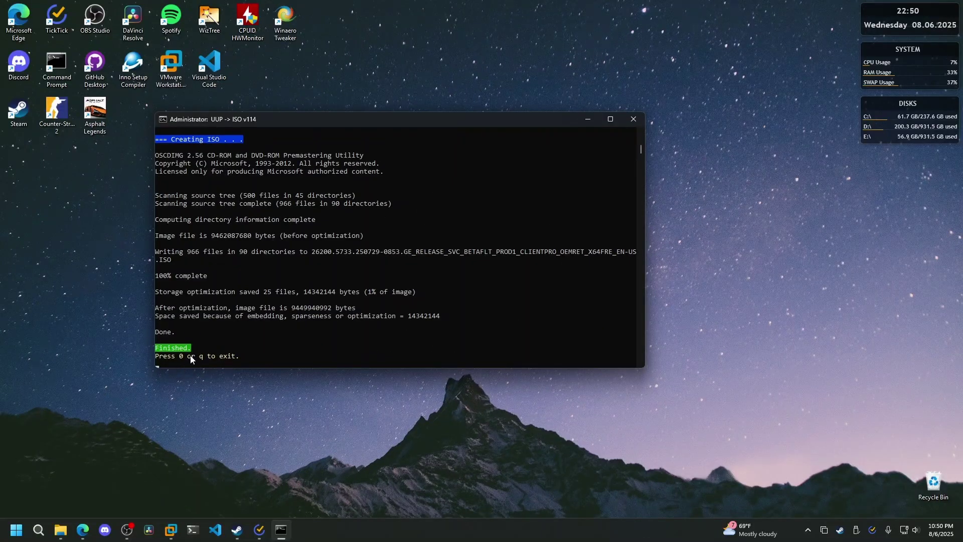
key("0")
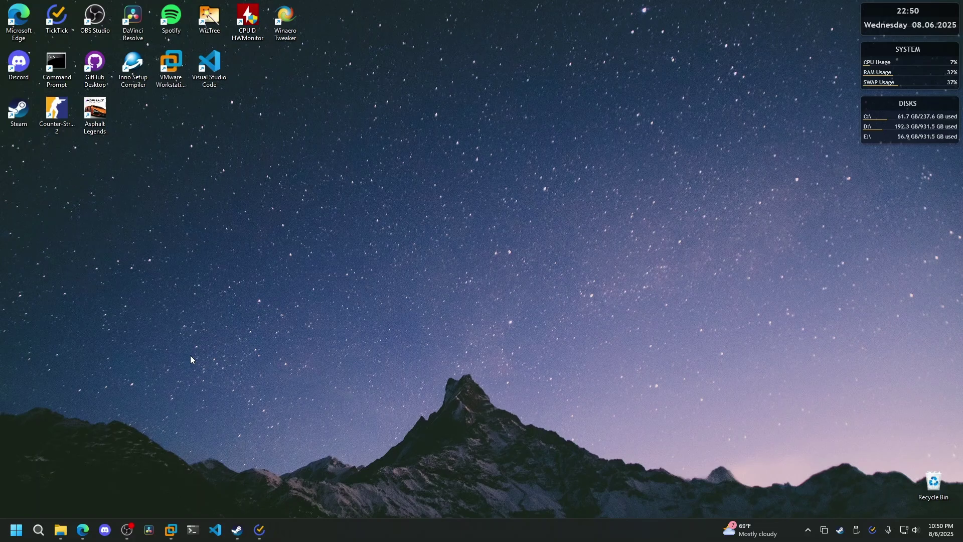
Step: Open the conversion folder, widen the Name column, and copy the 26200.5733 ISO
left_click(61, 530)
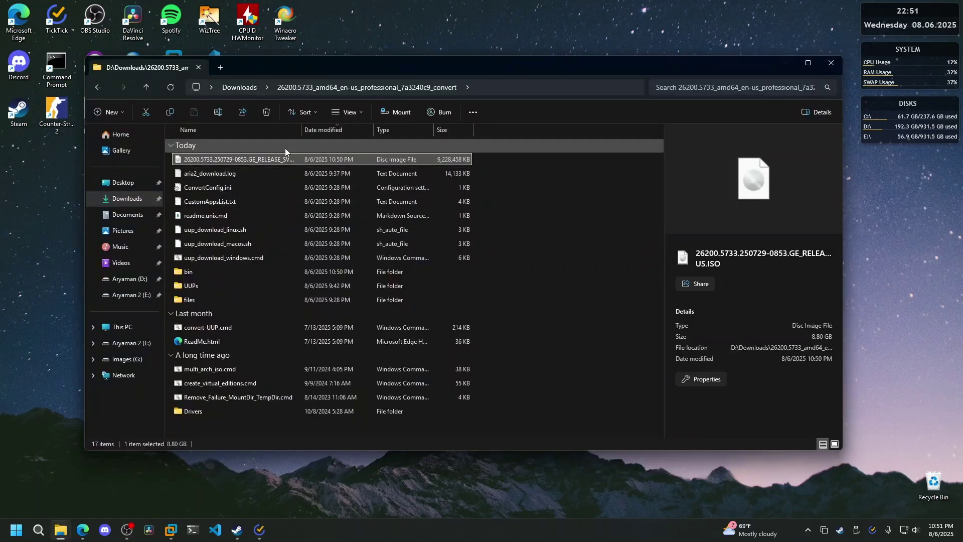
left_click_drag(300, 129, 476, 131)
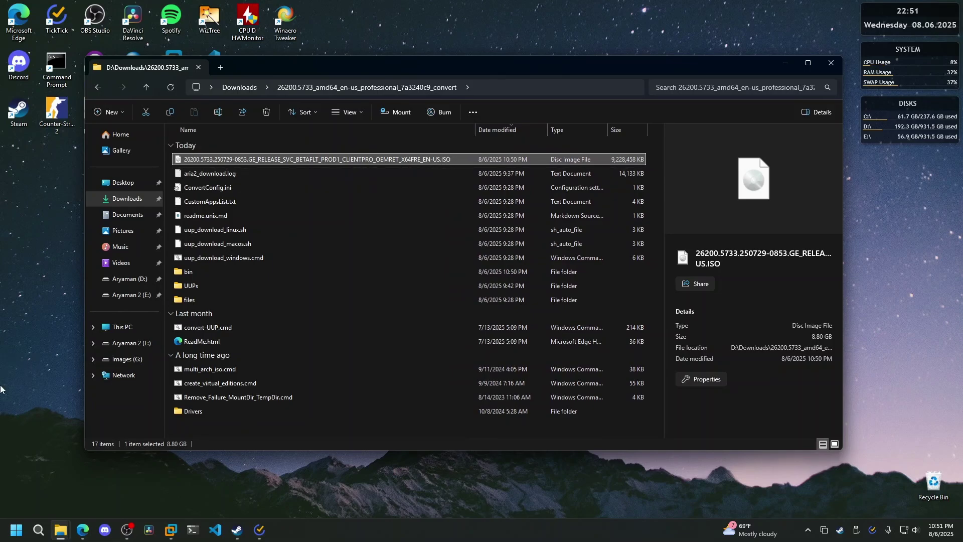
right_click(449, 159)
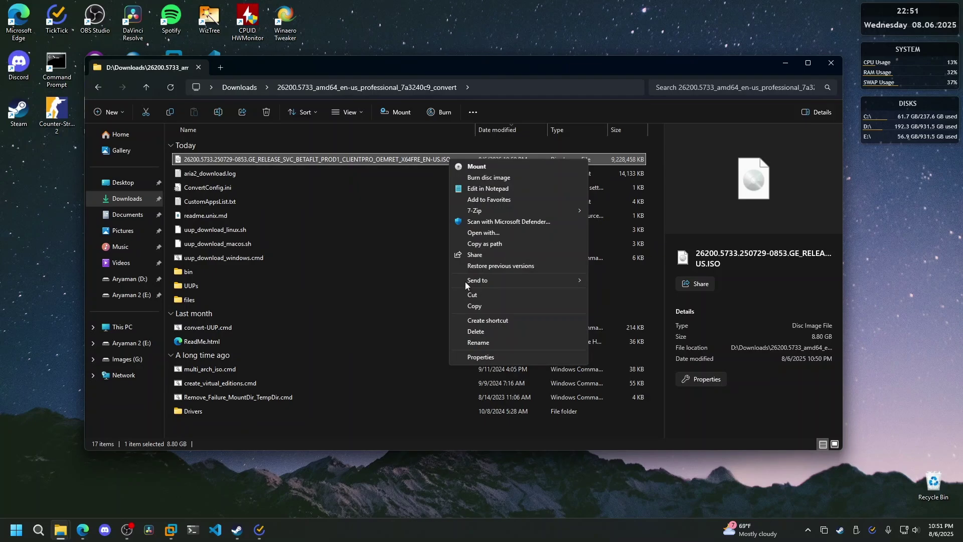
left_click(474, 306)
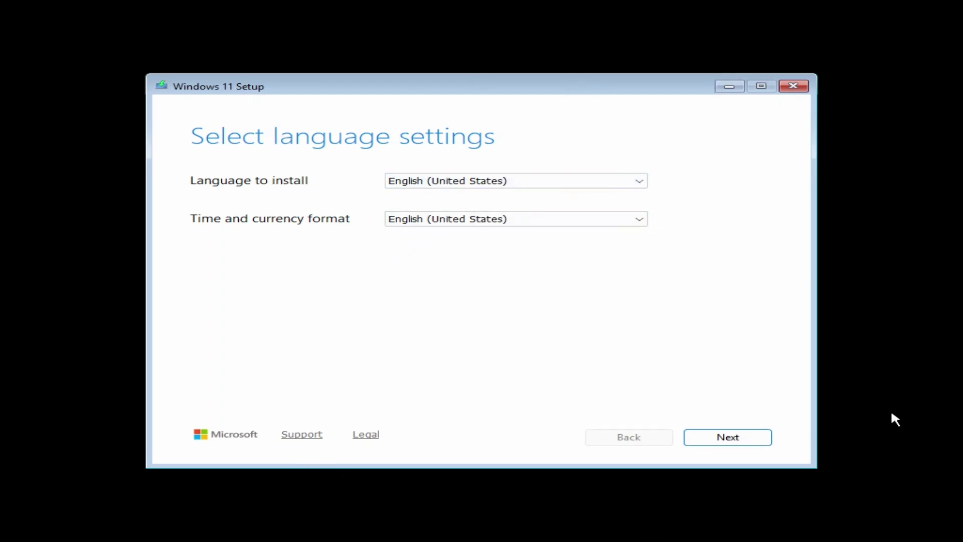
Step: Keep US English and keyboard, agree to deletion, skip the product key, accept the license
left_click(720, 436)
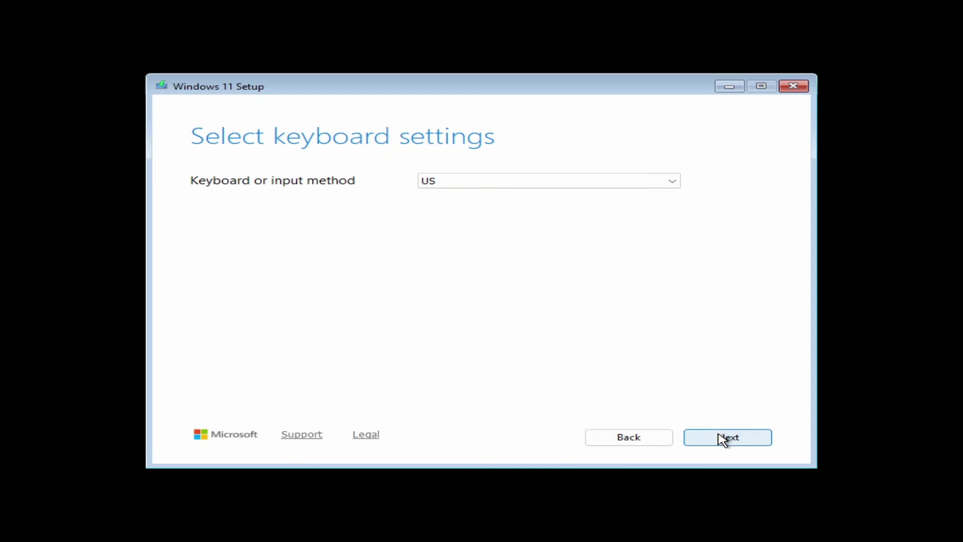
left_click(723, 438)
left_click(405, 253)
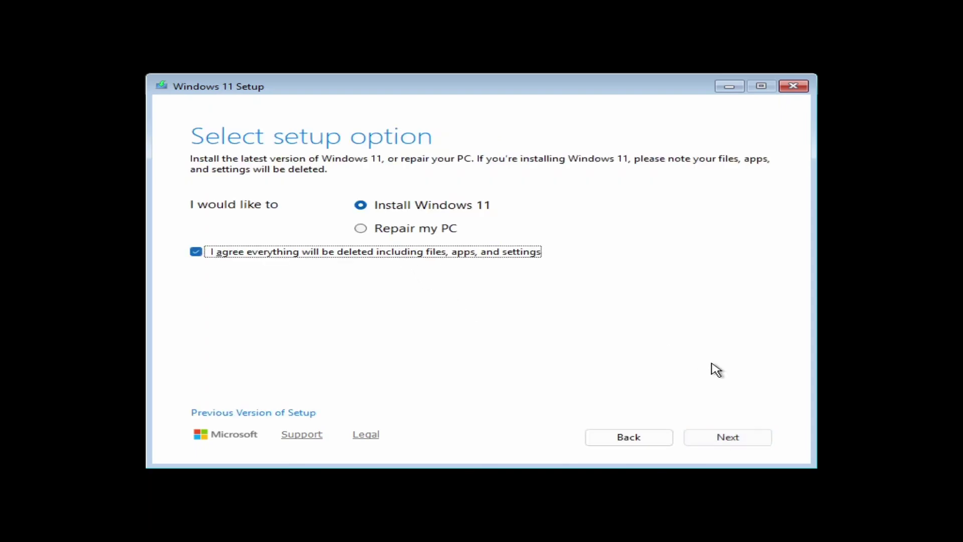
left_click(728, 440)
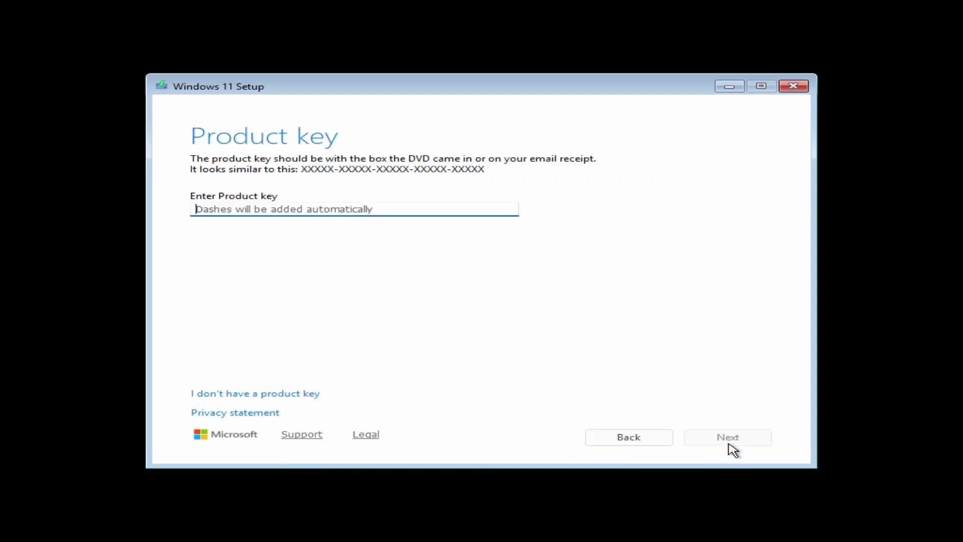
left_click(312, 395)
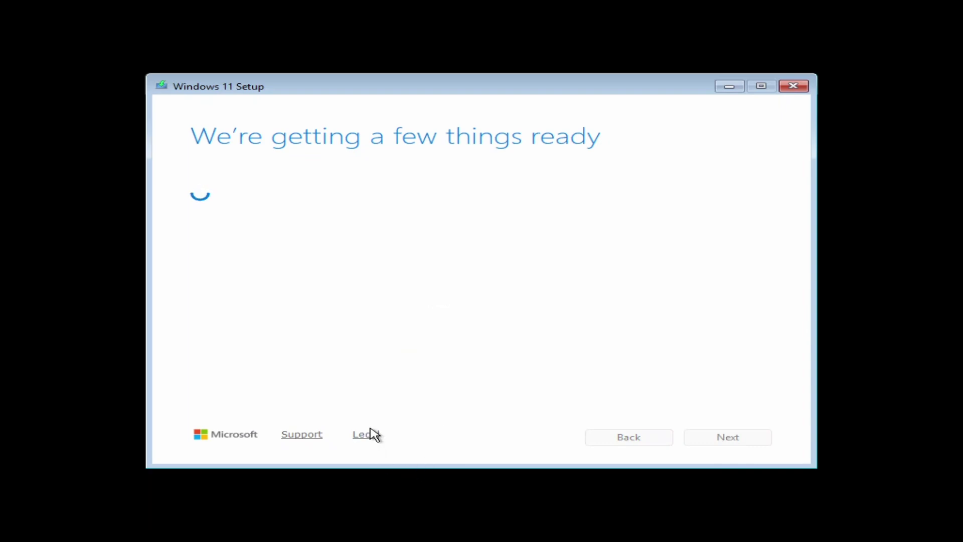
left_click(726, 437)
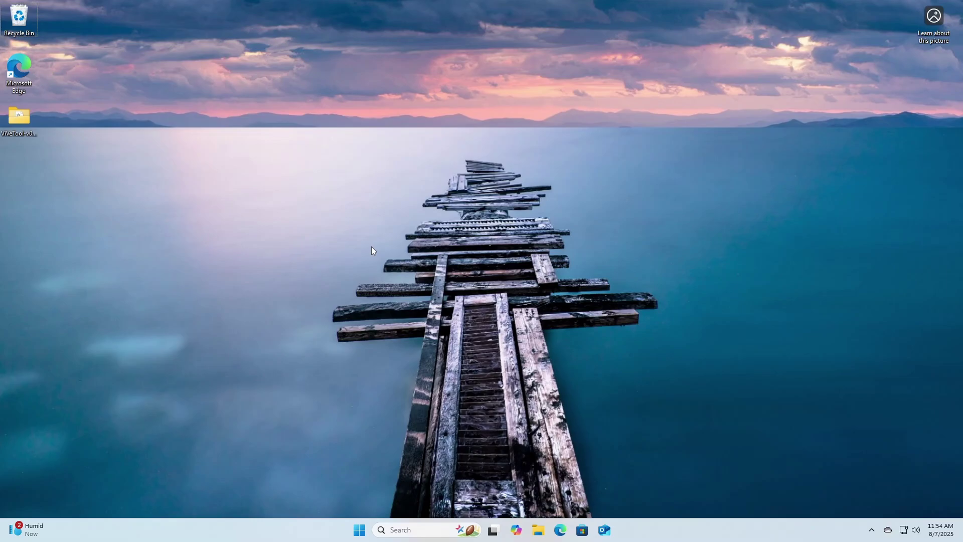
Step: Browse the Utilities & Tools and Productivity app groups in the Start menu
left_click(359, 530)
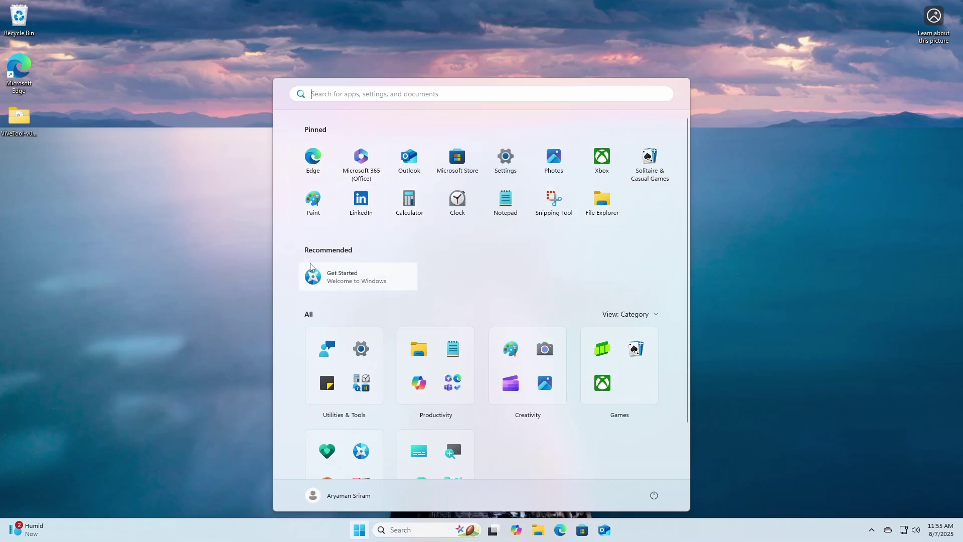
left_click(362, 334)
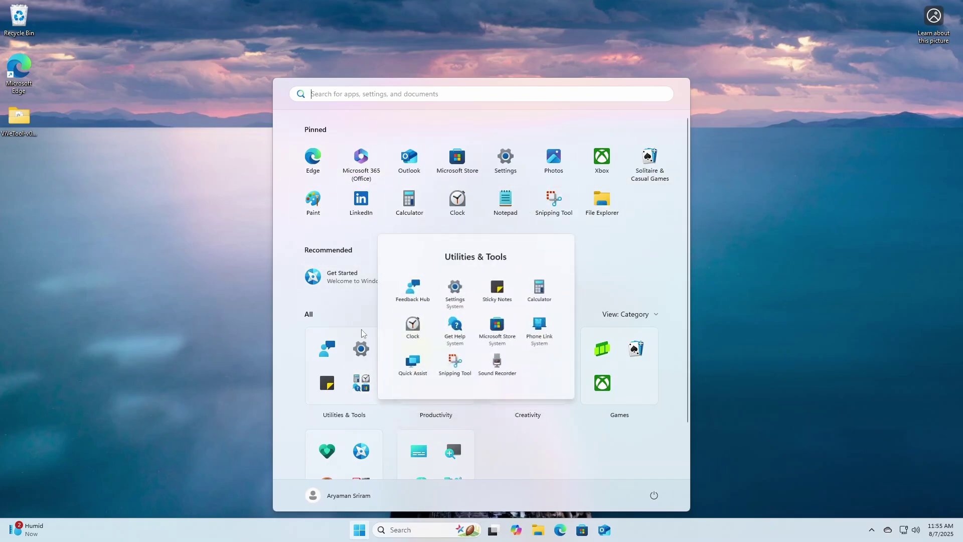
left_click(622, 287)
left_click(446, 384)
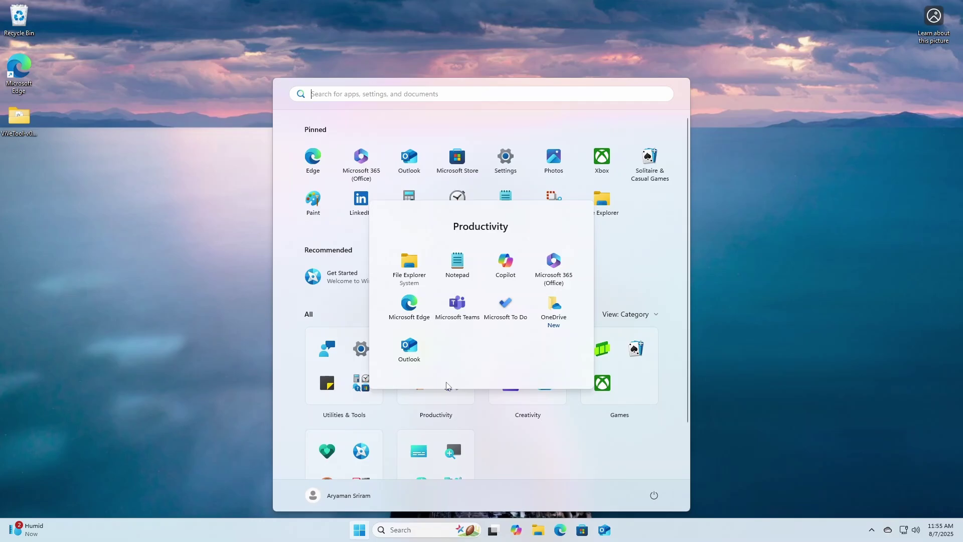
left_click(605, 290)
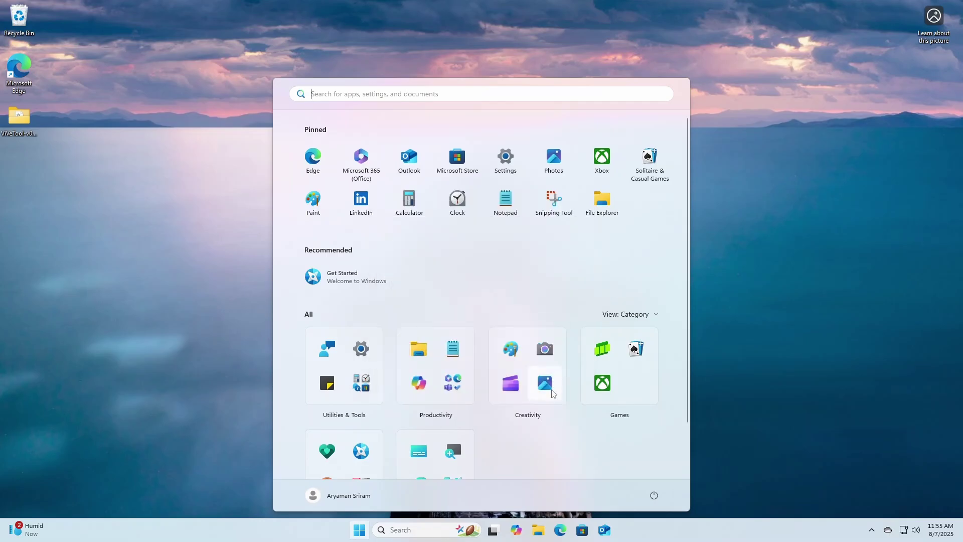
Step: Switch the all-apps list to Grid view and go to Start settings
left_click(628, 314)
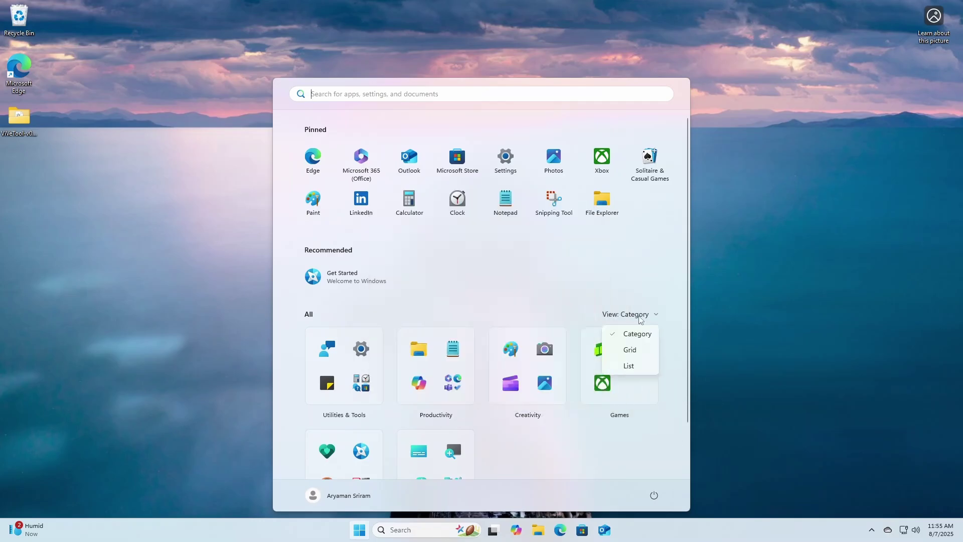
left_click(634, 349)
scroll(625, 357, "down", 15)
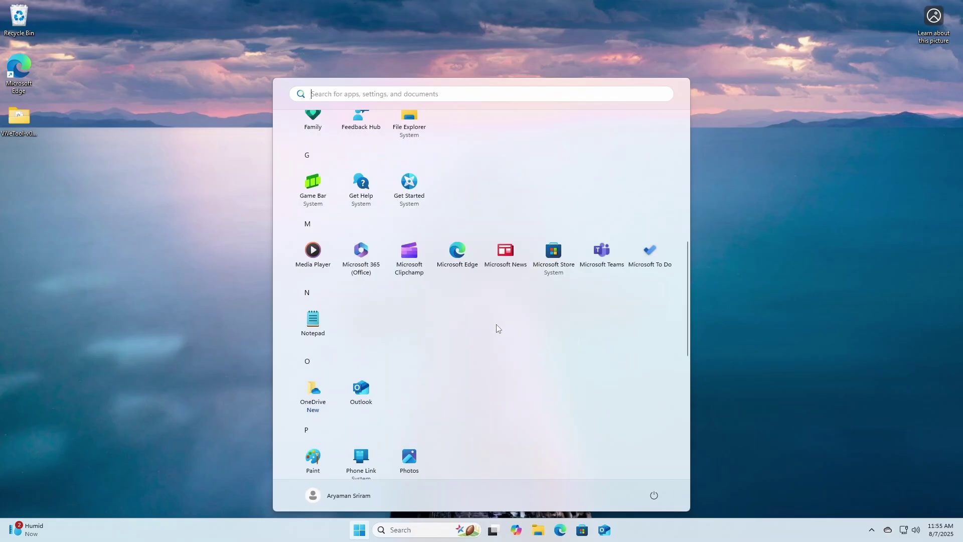
scroll(482, 326, "up", 15)
right_click(555, 279)
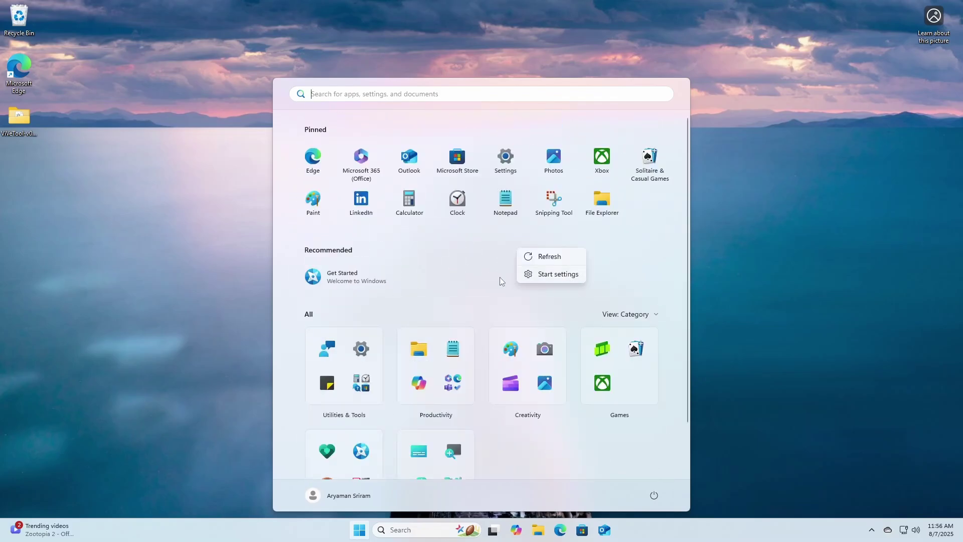
left_click(556, 282)
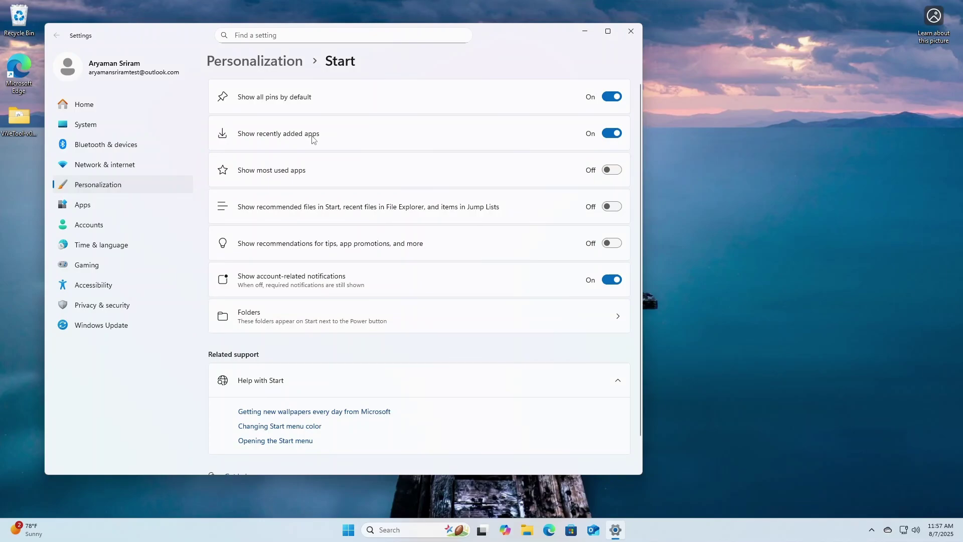
Step: Turn Show recently added apps off and check the Start menu
left_click(608, 136)
left_click(349, 530)
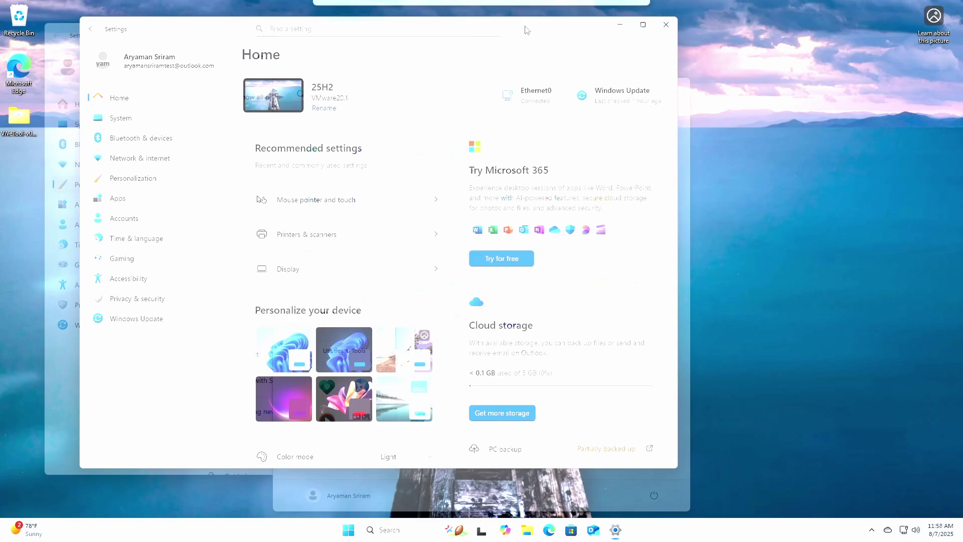
Step: Step through the sidebar pages from System and Network & internet to Privacy & security and Windows Update
left_click_drag(536, 26, 551, 35)
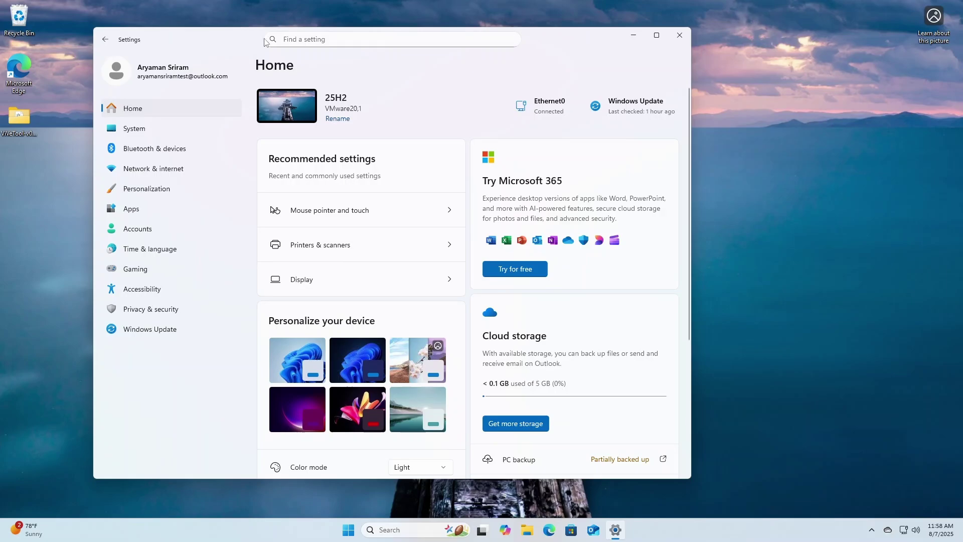
left_click(141, 128)
left_click(176, 170)
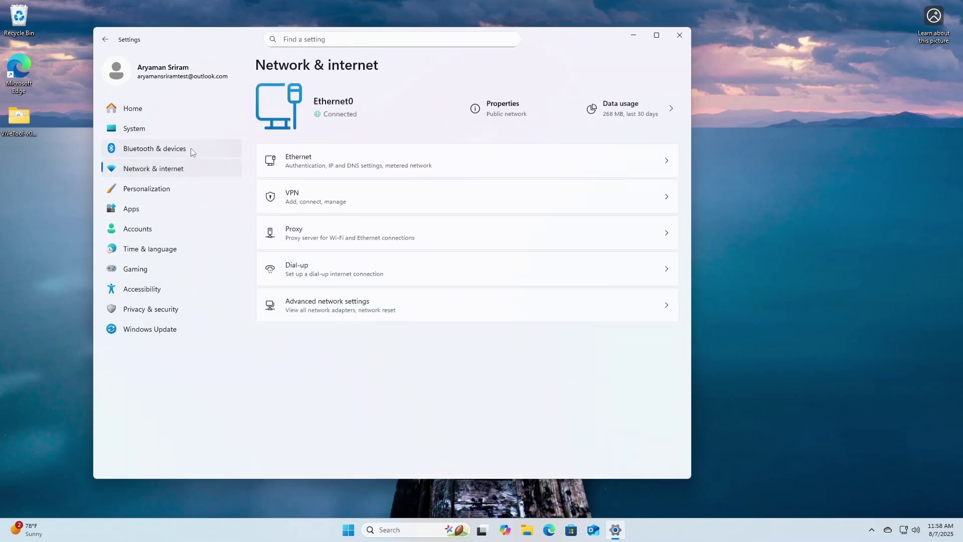
left_click(193, 153)
left_click(185, 188)
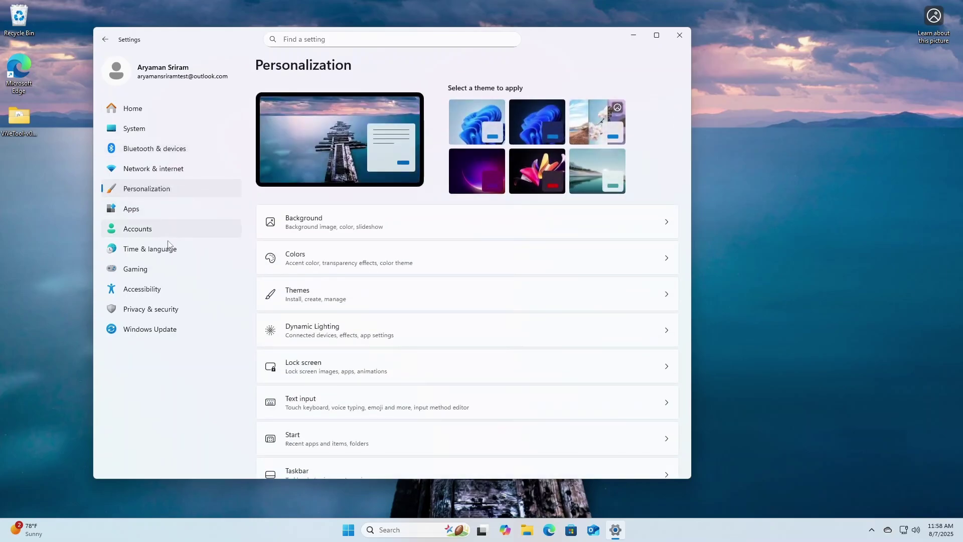
left_click(132, 209)
left_click(139, 228)
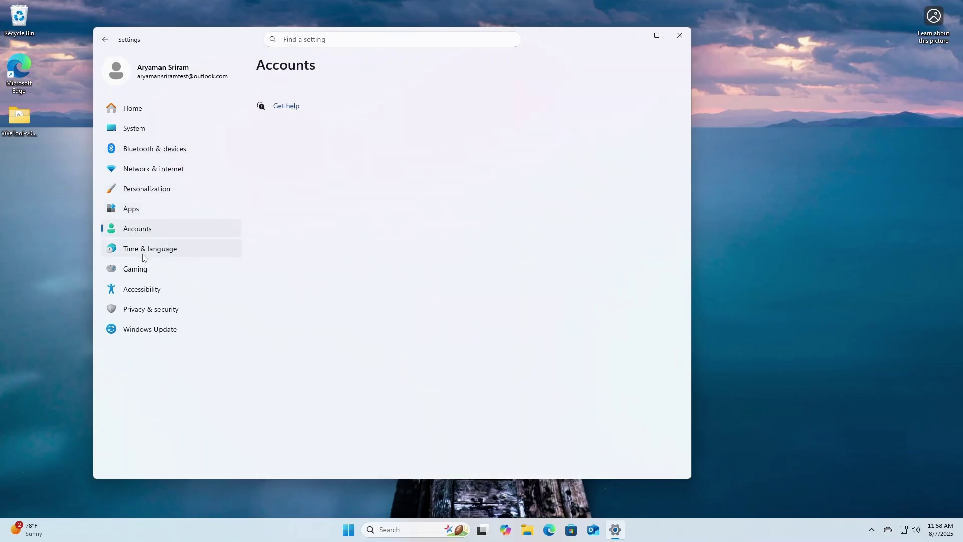
left_click(143, 249)
left_click(147, 271)
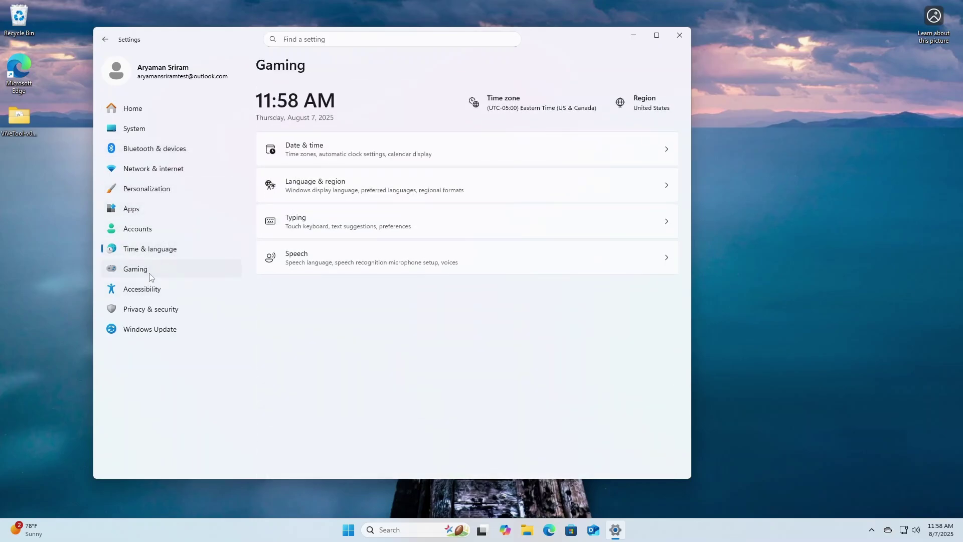
left_click(145, 289)
left_click(147, 307)
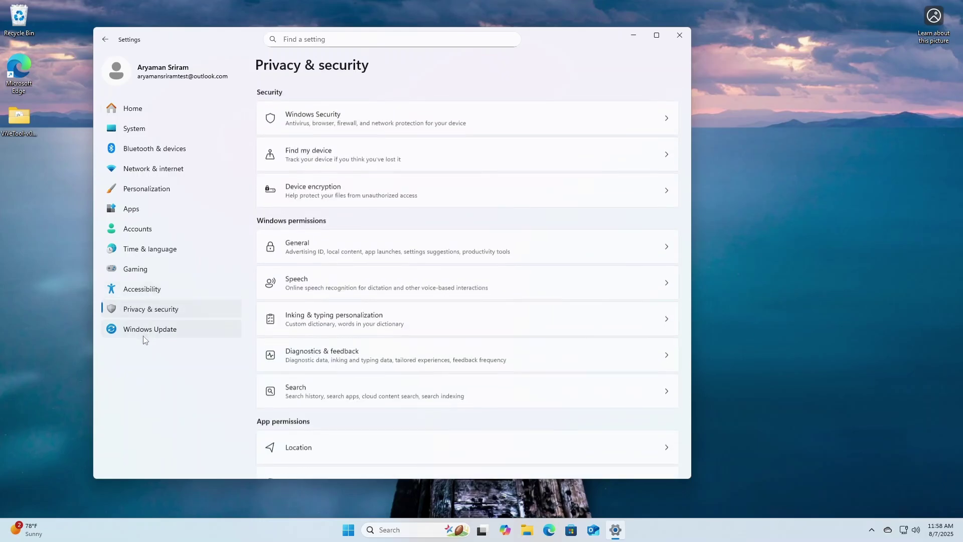
left_click(144, 335)
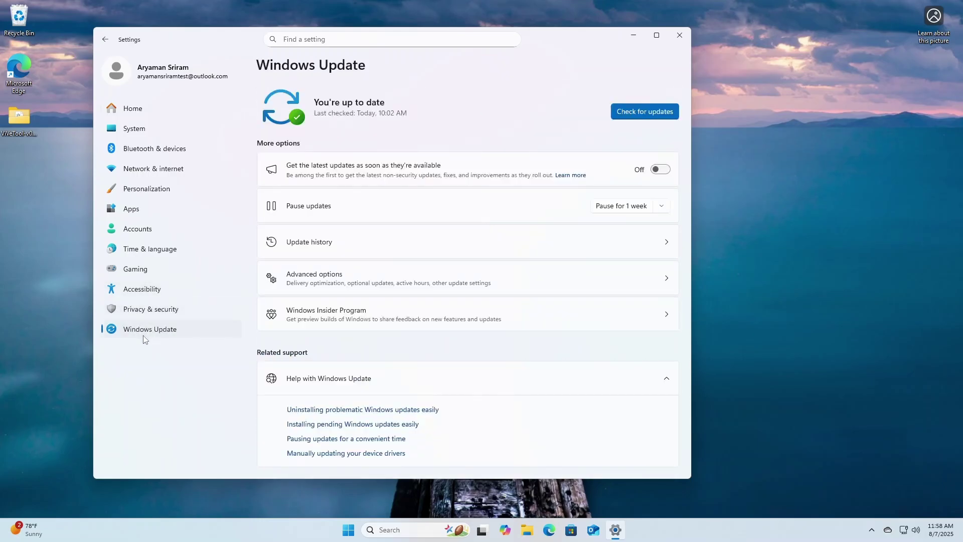
Step: Set Color mode to Dark, then apply the light blue bloom theme and minimize Settings
left_click(130, 114)
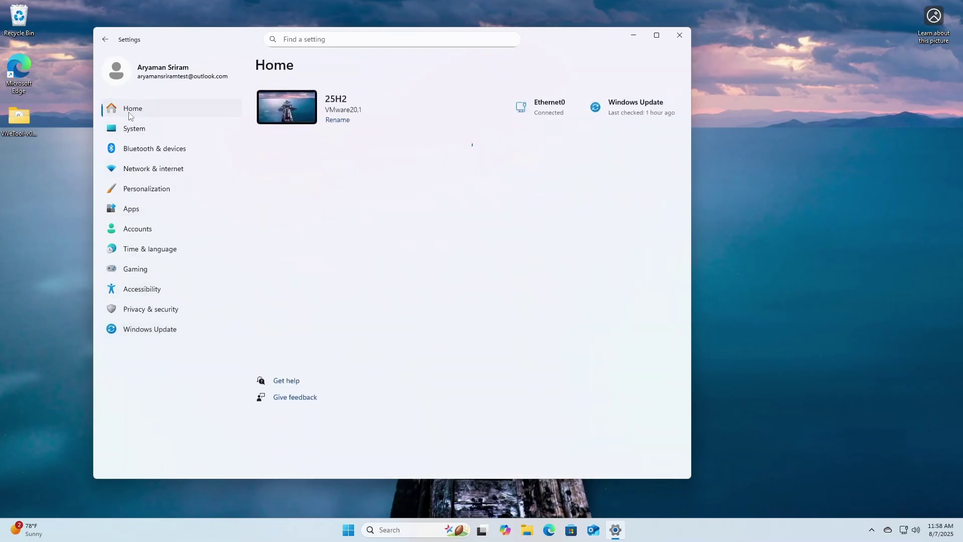
scroll(577, 319, "down", 4)
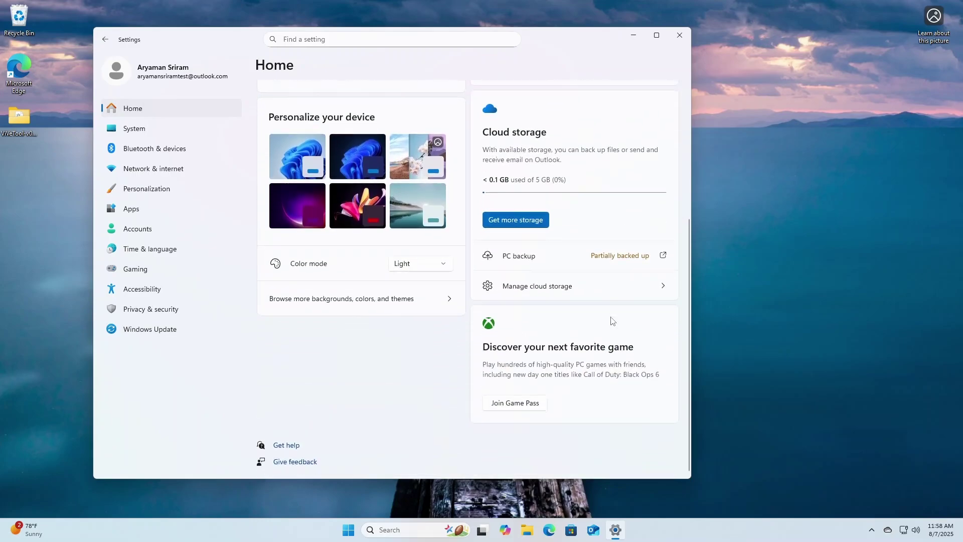
scroll(612, 320, "up", 3)
scroll(555, 314, "down", 1)
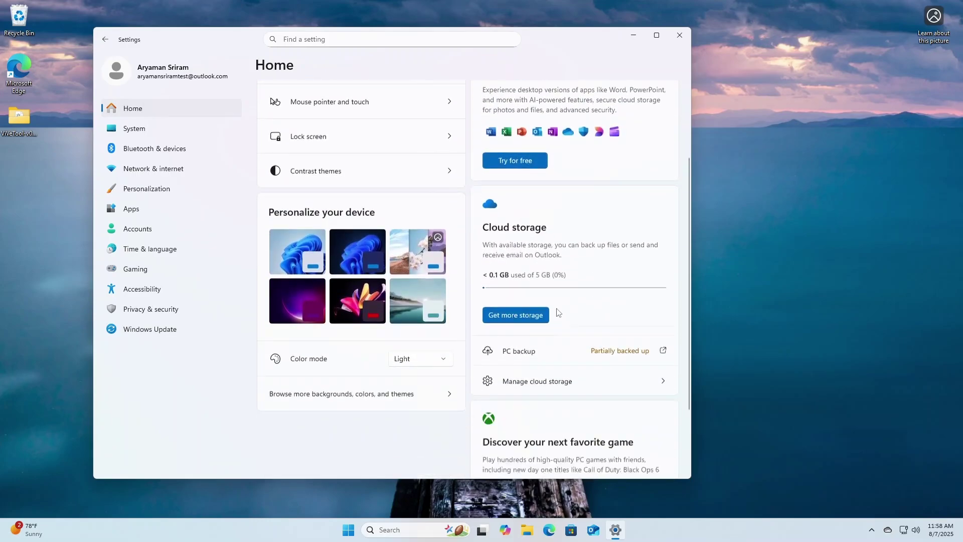
left_click(387, 349)
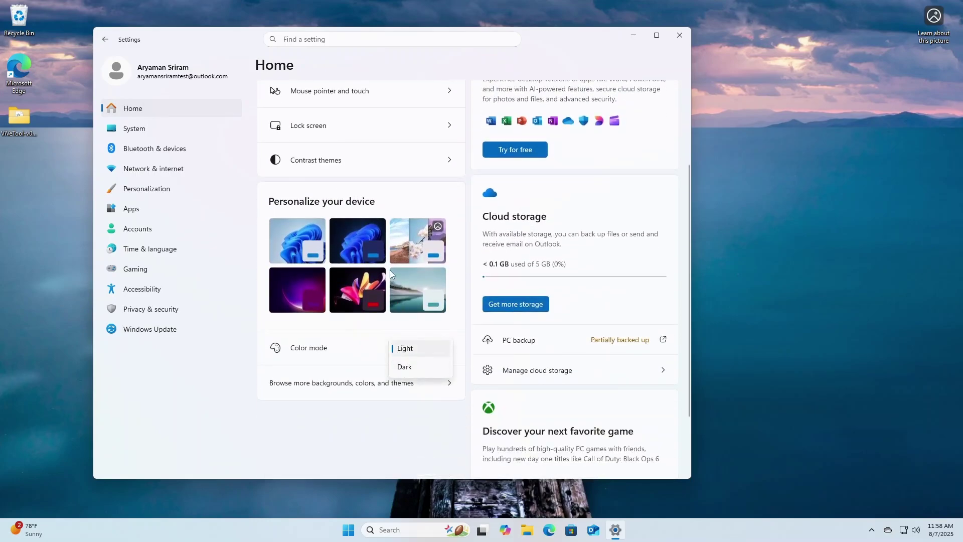
left_click(366, 250)
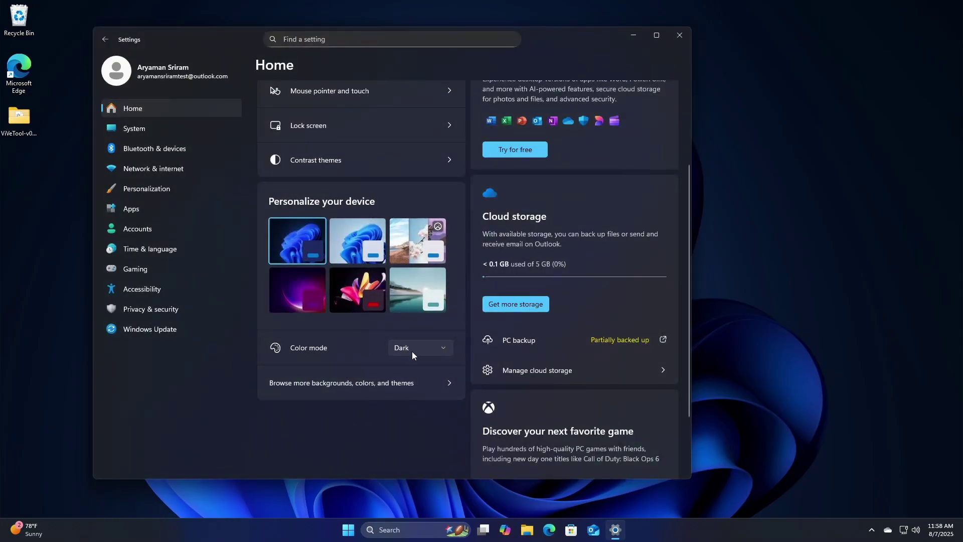
left_click(353, 247)
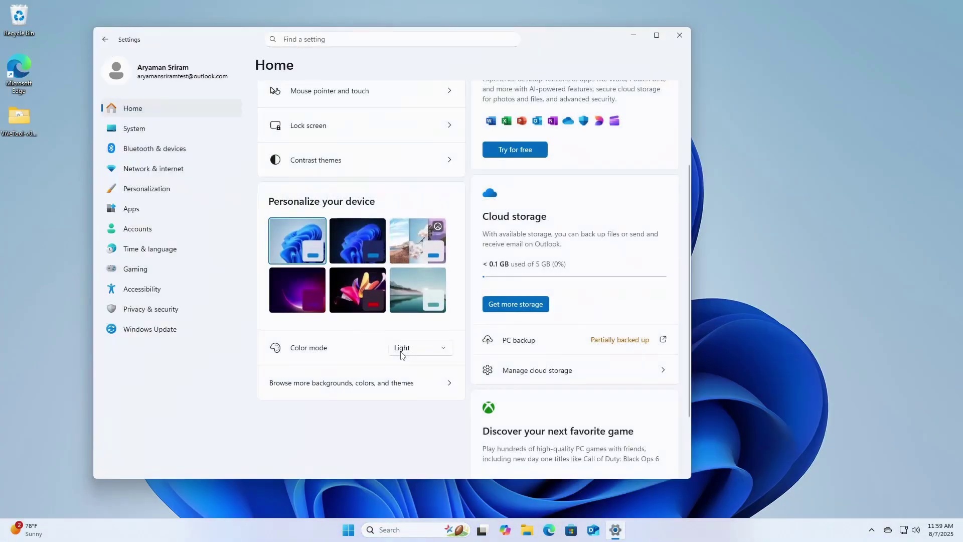
left_click(624, 40)
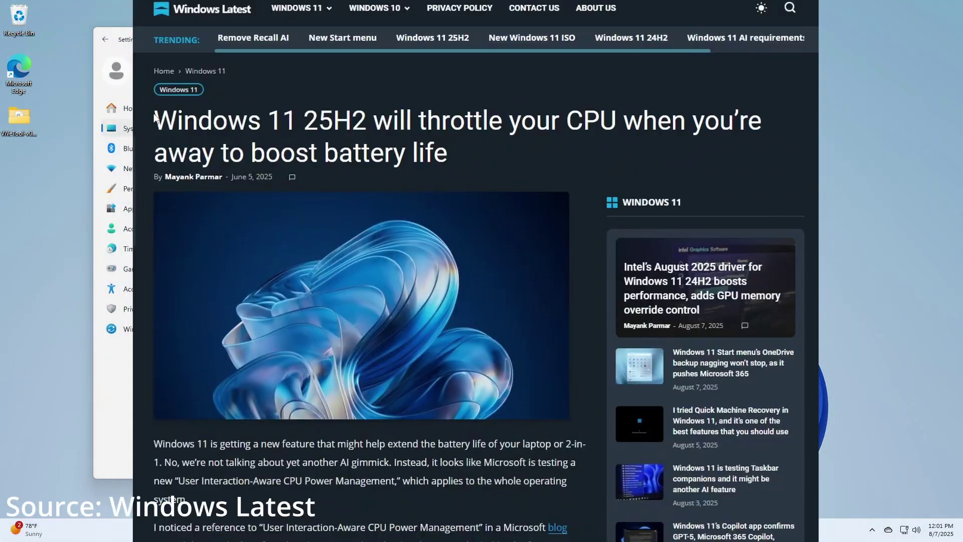
Step: Select the headline of the Windows Latest CPU power management article and scroll through it
left_click_drag(154, 123, 516, 133)
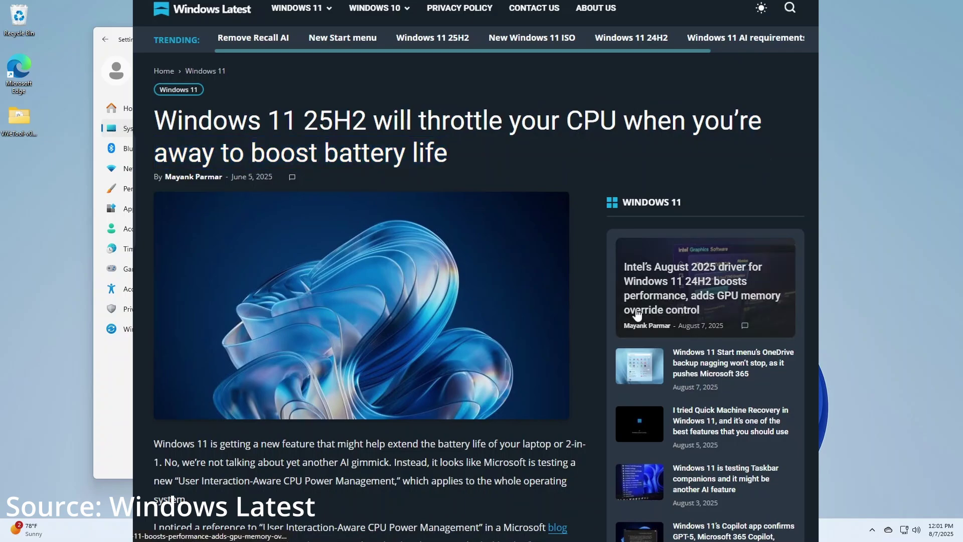
scroll(585, 312, "down", 5)
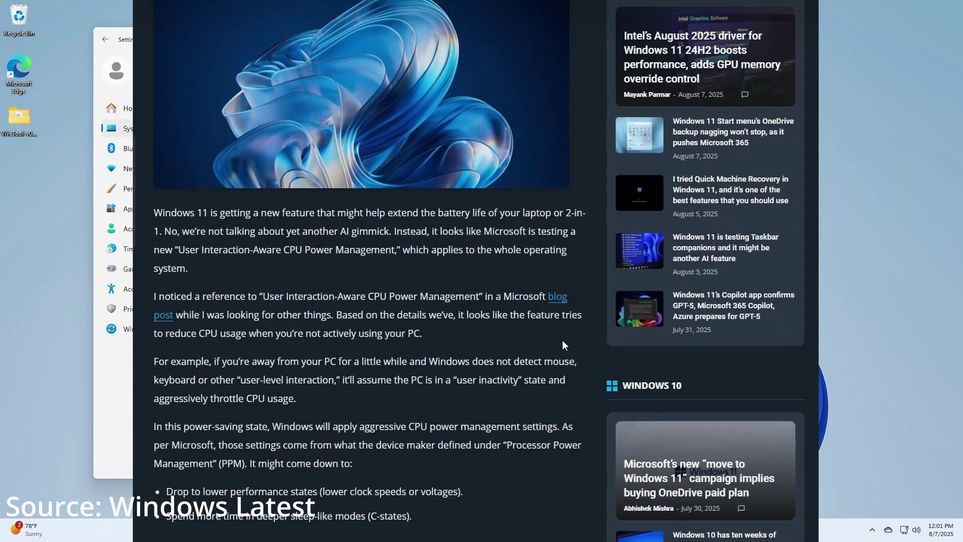
scroll(562, 346, "down", 3)
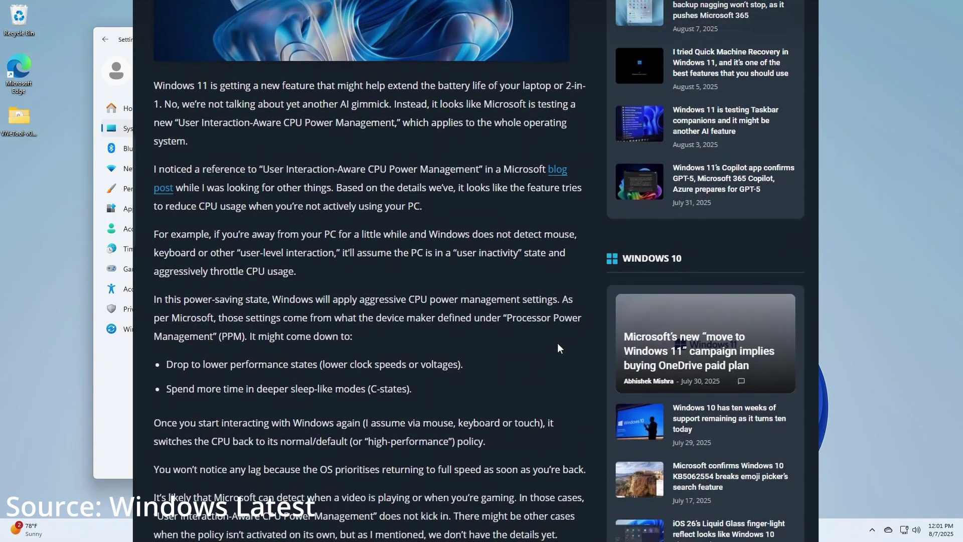
scroll(559, 348, "down", 1)
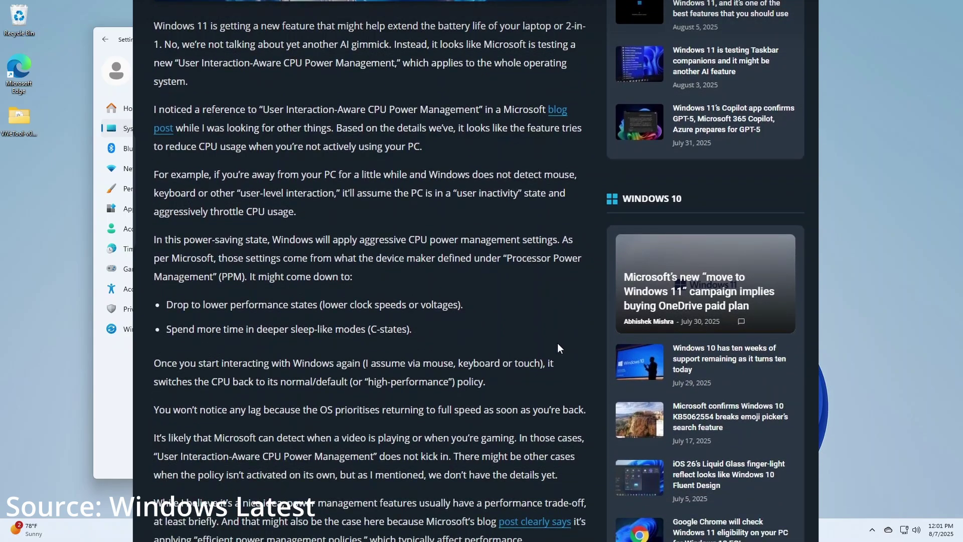
scroll(559, 348, "down", 1)
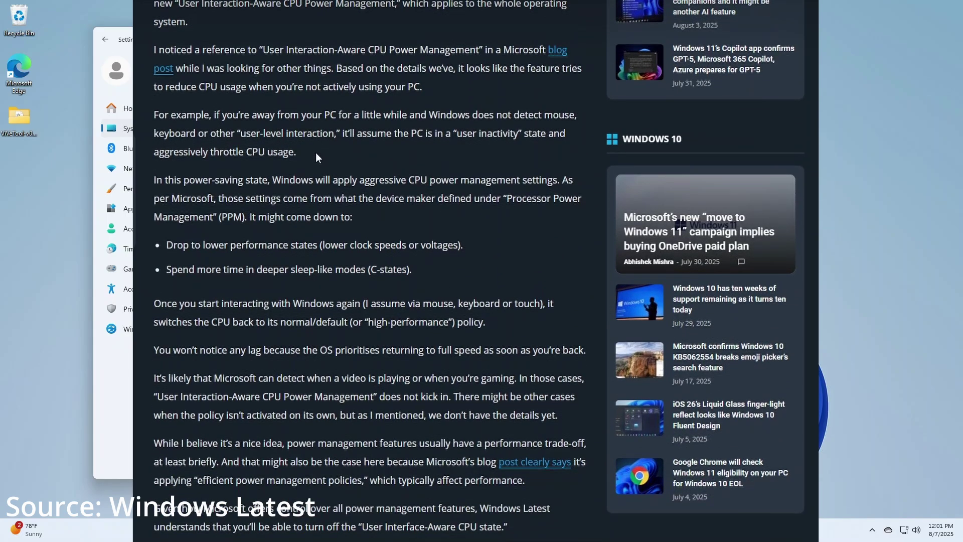
Step: Highlight the power-saving state paragraph, clear the selection, and continue to the next heading
left_click_drag(315, 152, 153, 114)
scroll(475, 162, "down", 1)
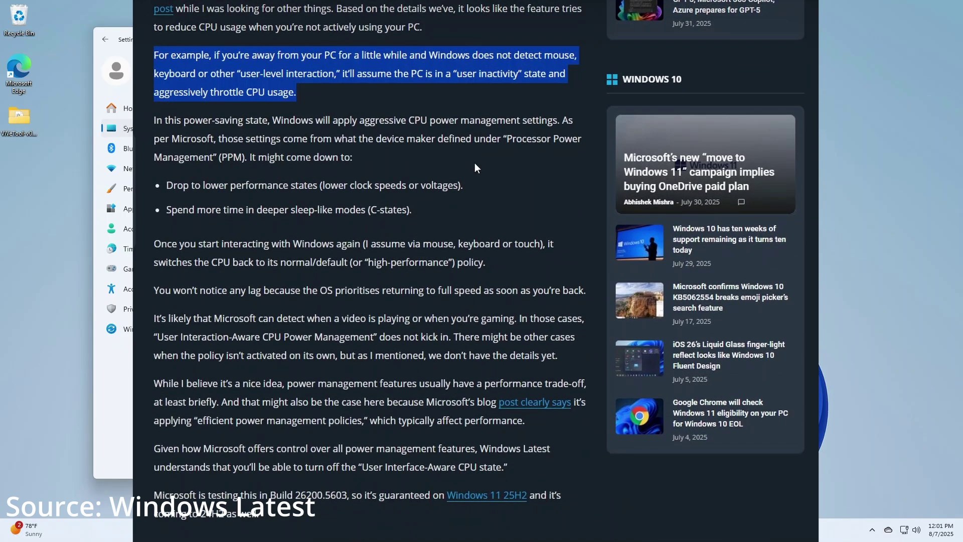
scroll(474, 164, "down", 1)
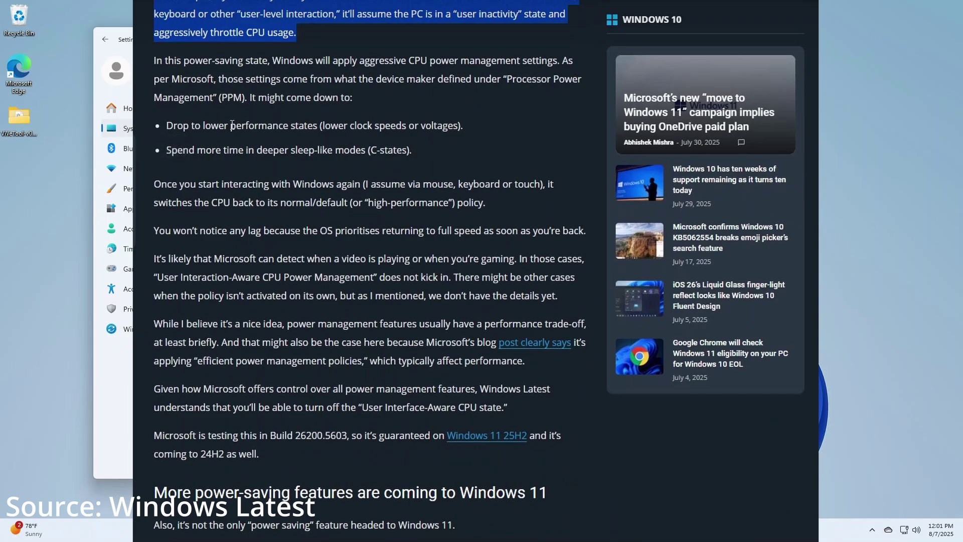
left_click_drag(320, 71, 348, 126)
left_click(359, 143)
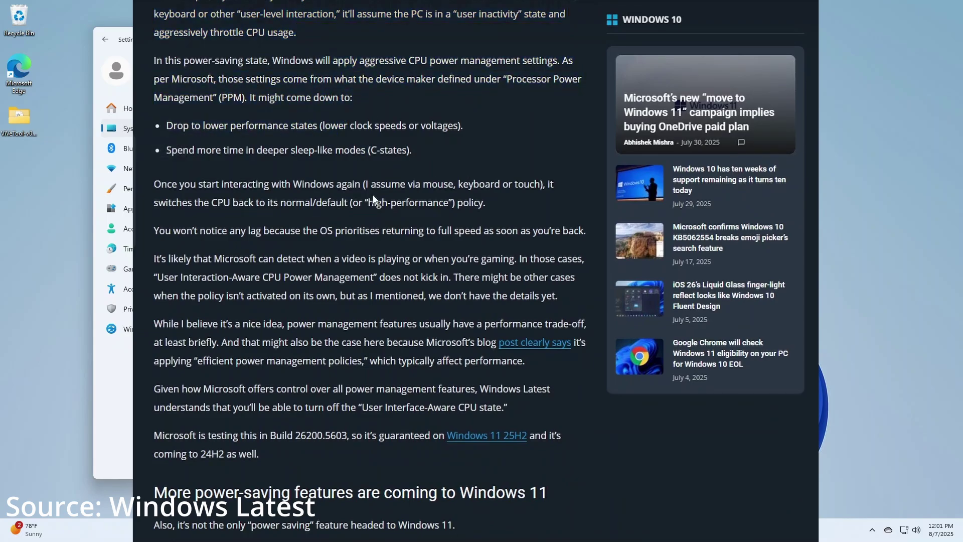
scroll(372, 199, "down", 3)
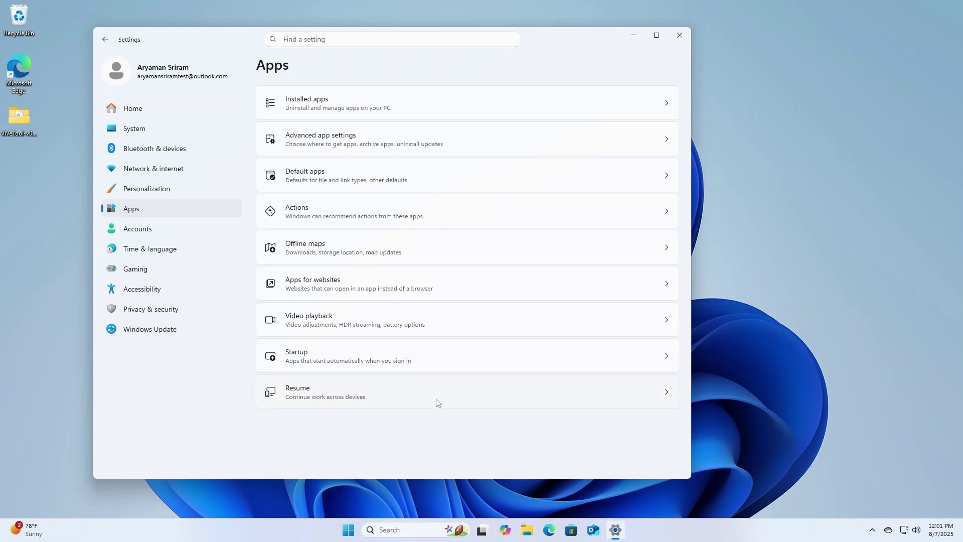
Step: Open the Resume settings for continuing work across devices
left_click(438, 402)
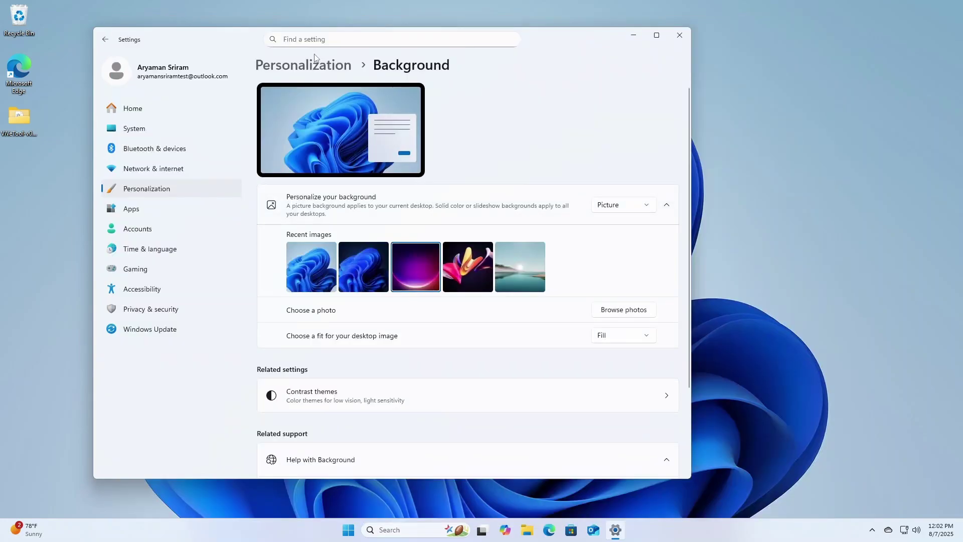
Step: Set the purple glow wallpaper and switch Windows to Dark mode
left_click(416, 267)
left_click(294, 66)
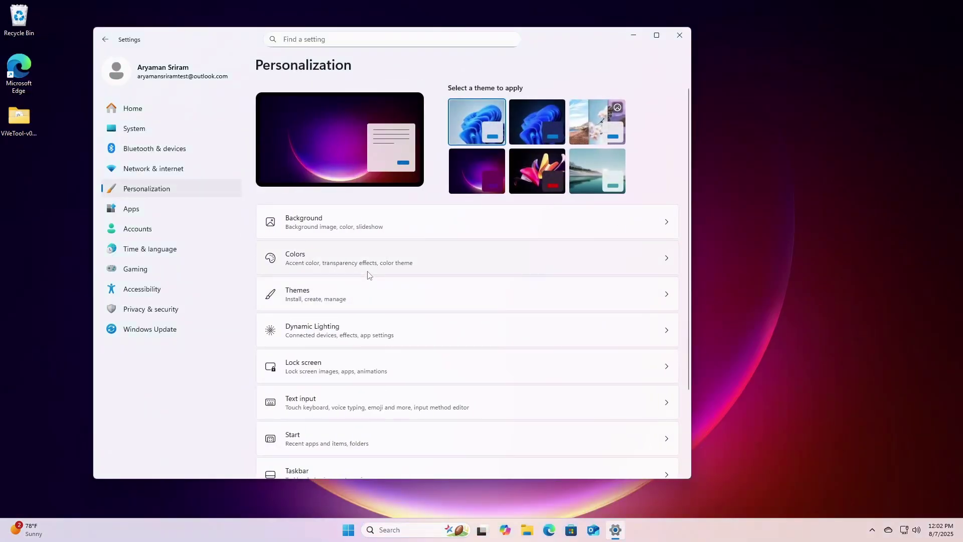
left_click(368, 266)
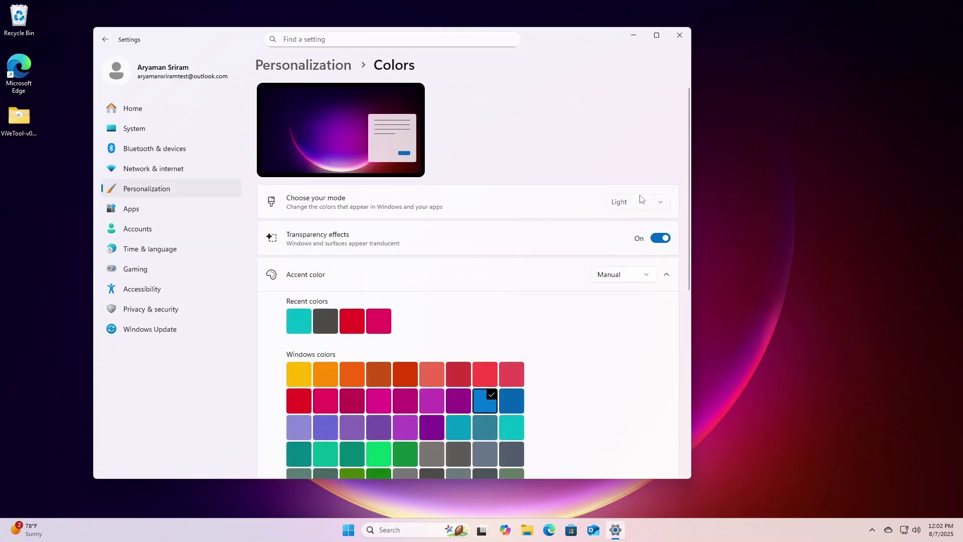
left_click(637, 201)
left_click(621, 222)
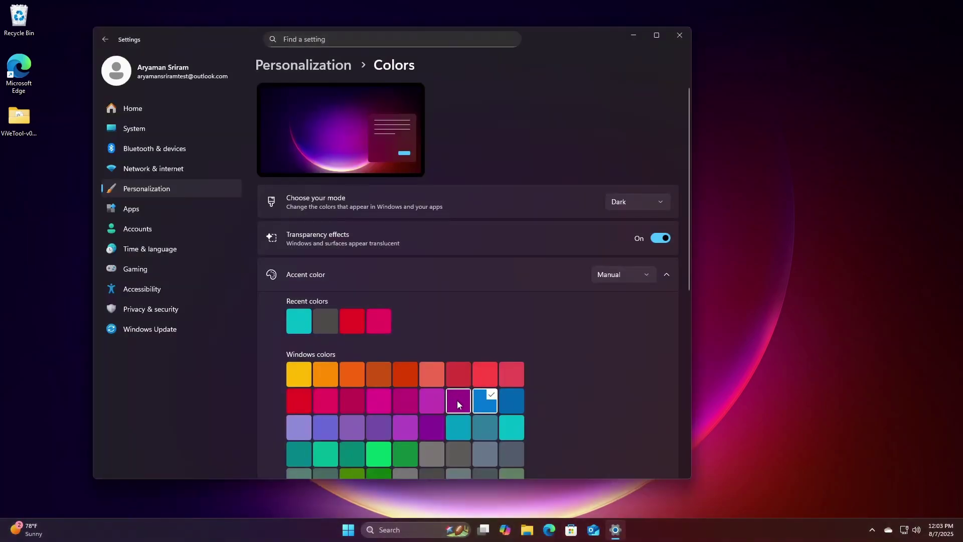
Step: Choose the Orchid accent colour and minimize Settings
left_click(457, 402)
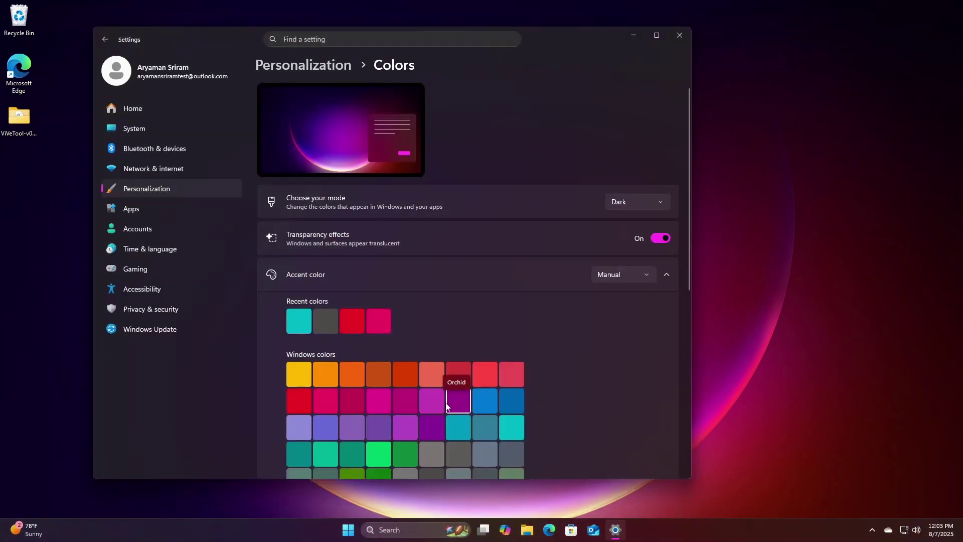
left_click(433, 401)
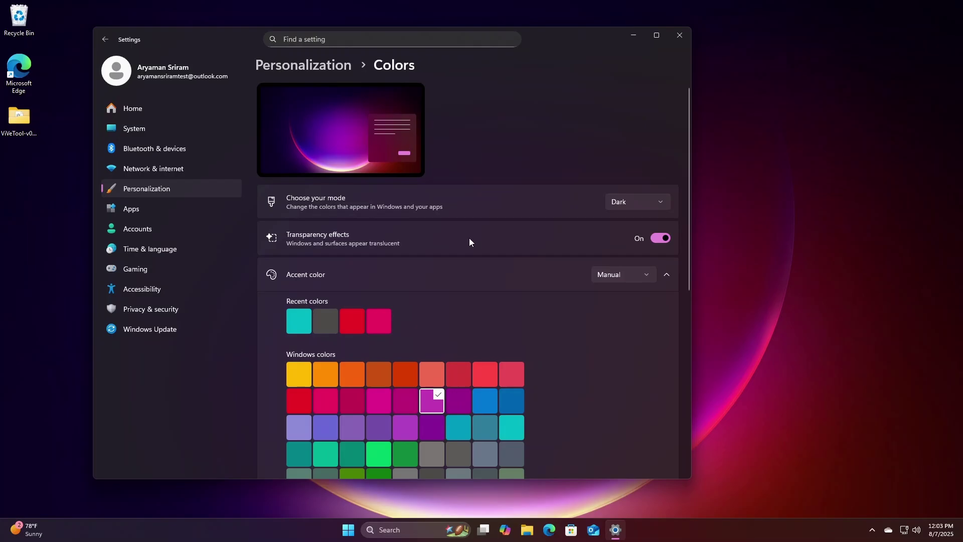
left_click(329, 67)
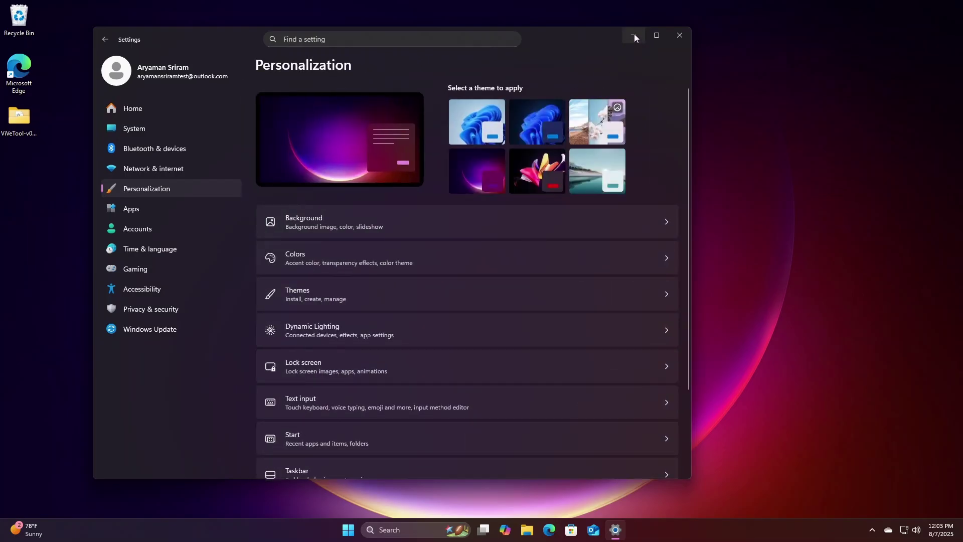
left_click(634, 36)
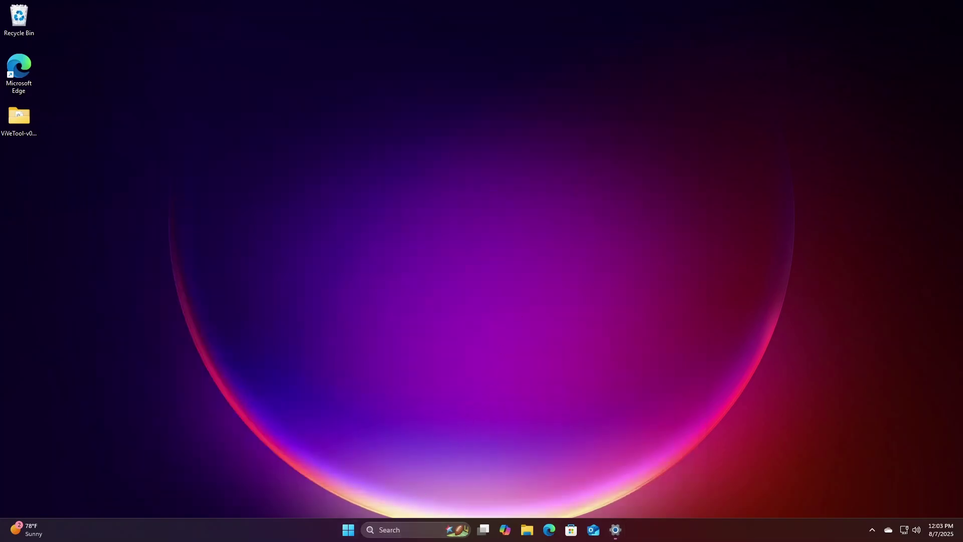
Step: Set taskbar search to Search icon only in Personalization > Taskbar
left_click(615, 531)
scroll(321, 351, "down", 2)
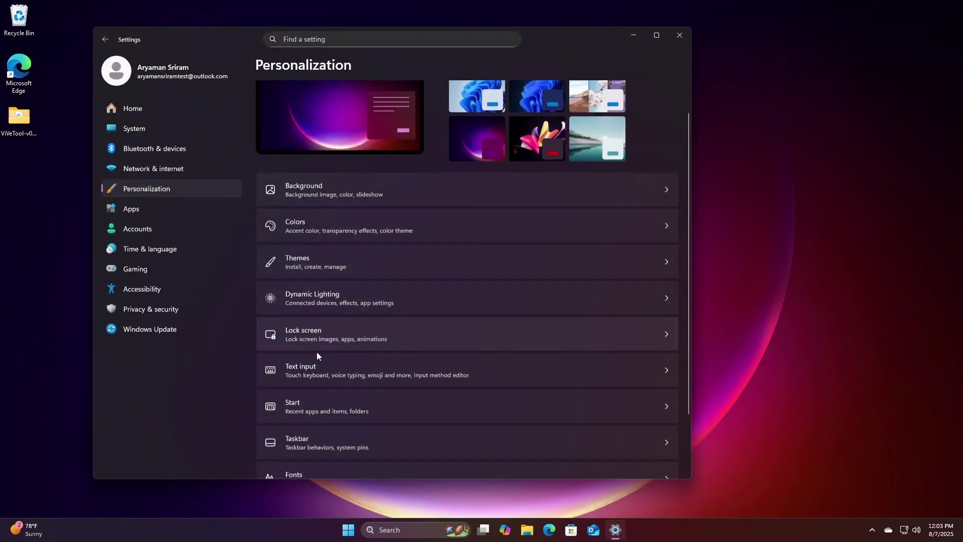
left_click(302, 376)
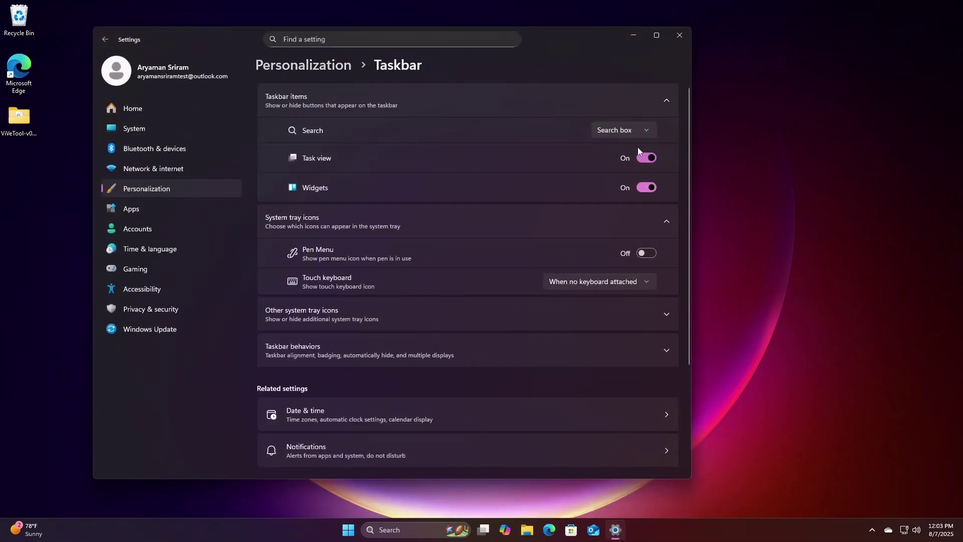
left_click(627, 132)
left_click(631, 95)
Step: Align the taskbar to the Left, turn Widgets off, and close Settings
scroll(613, 272, "down", 1)
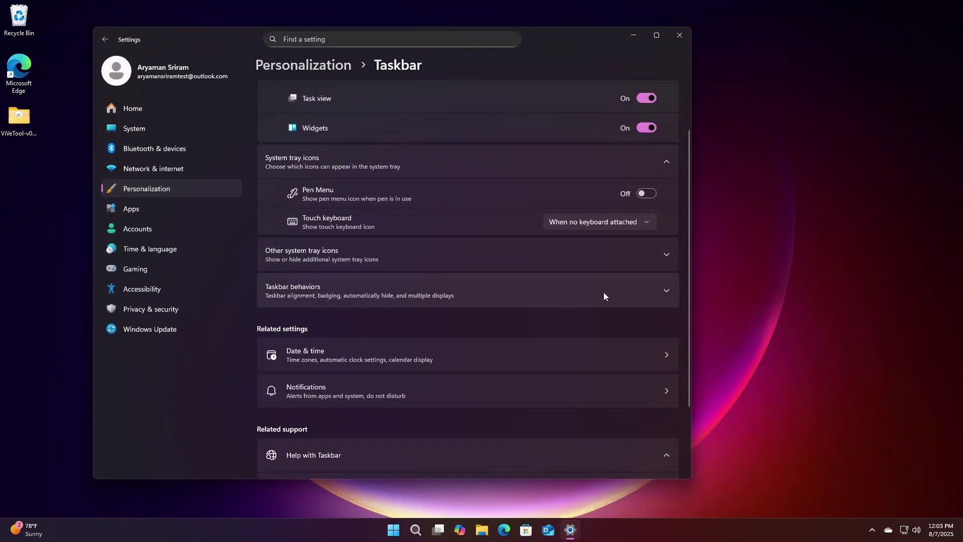
left_click(604, 292)
left_click(645, 321)
left_click(629, 299)
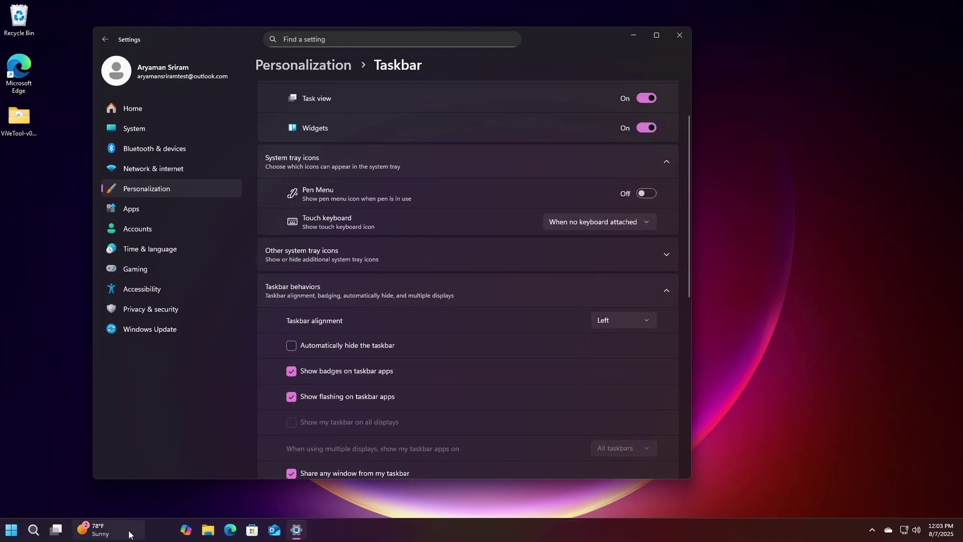
mouse_move(126, 532)
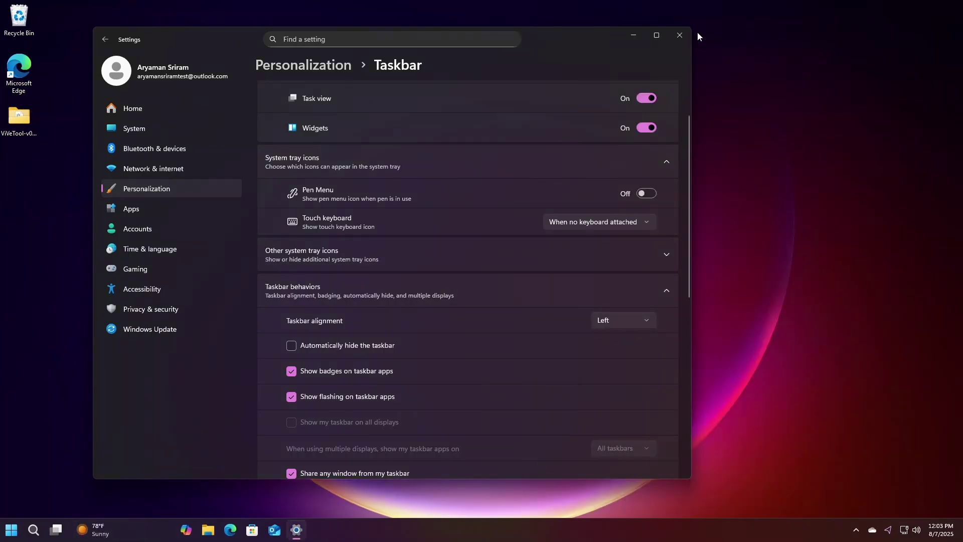
left_click(647, 128)
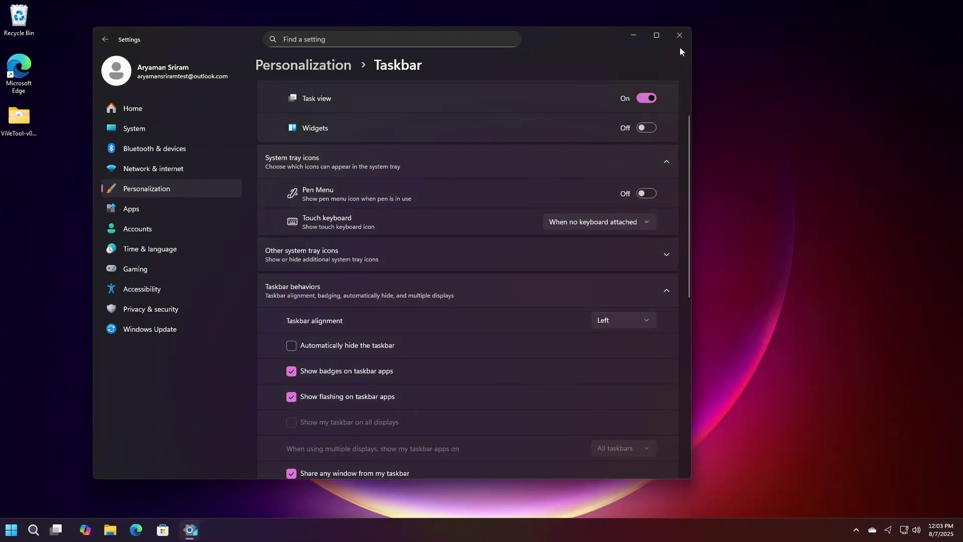
left_click(678, 37)
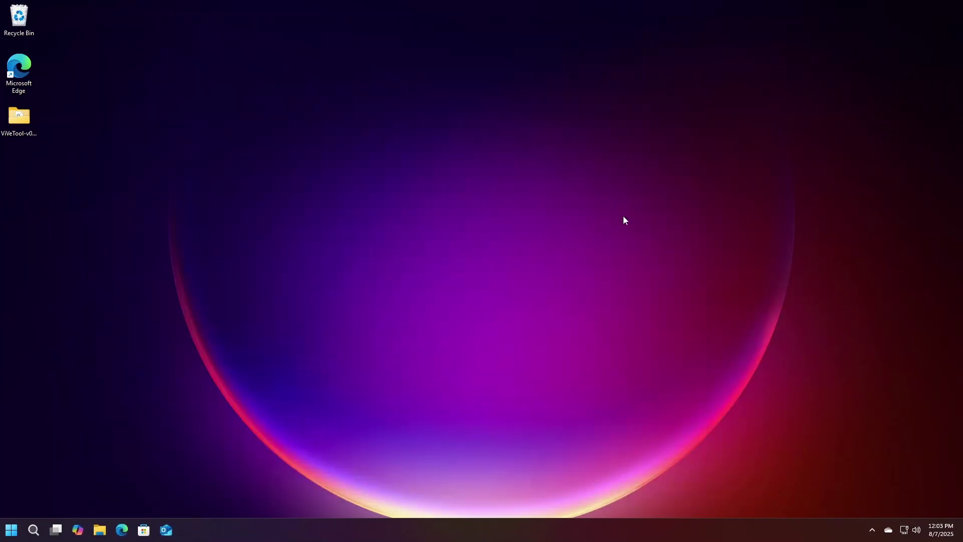